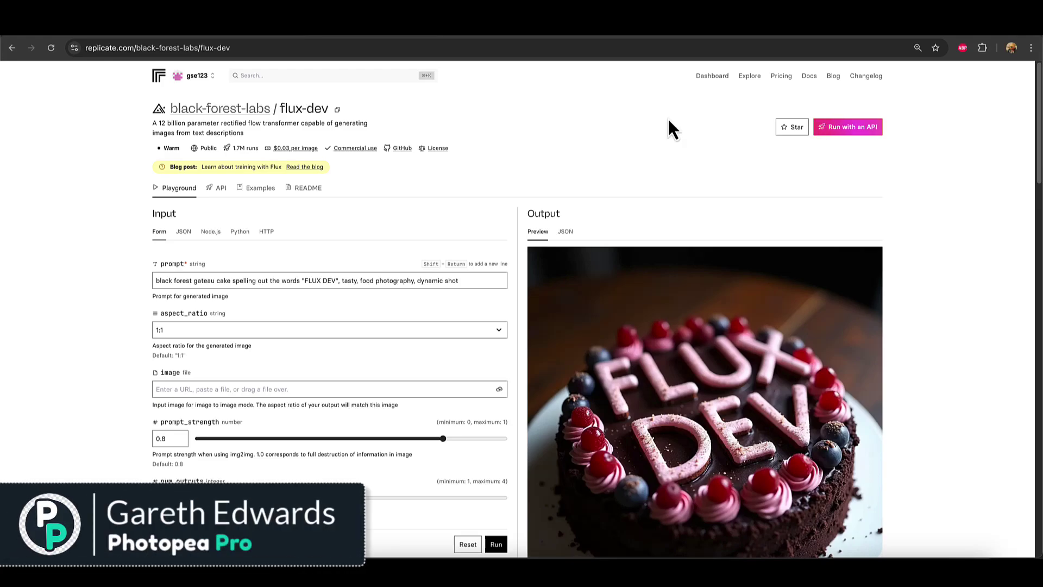
Search Replicate for 'lora' to list models such as lucataco/flux-dev-lora
scroll(636, 120, "down", 2)
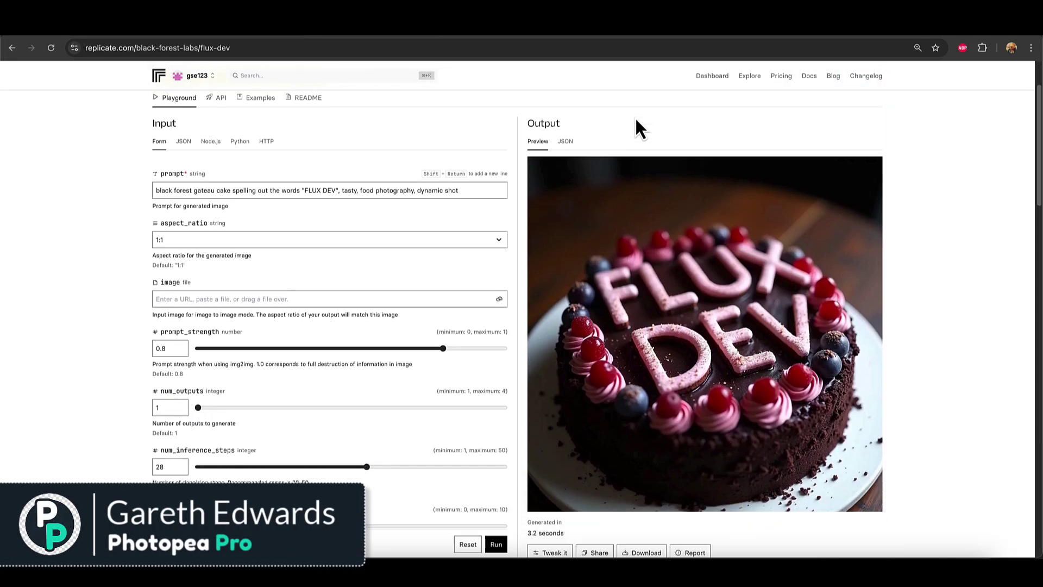
scroll(636, 120, "up", 2)
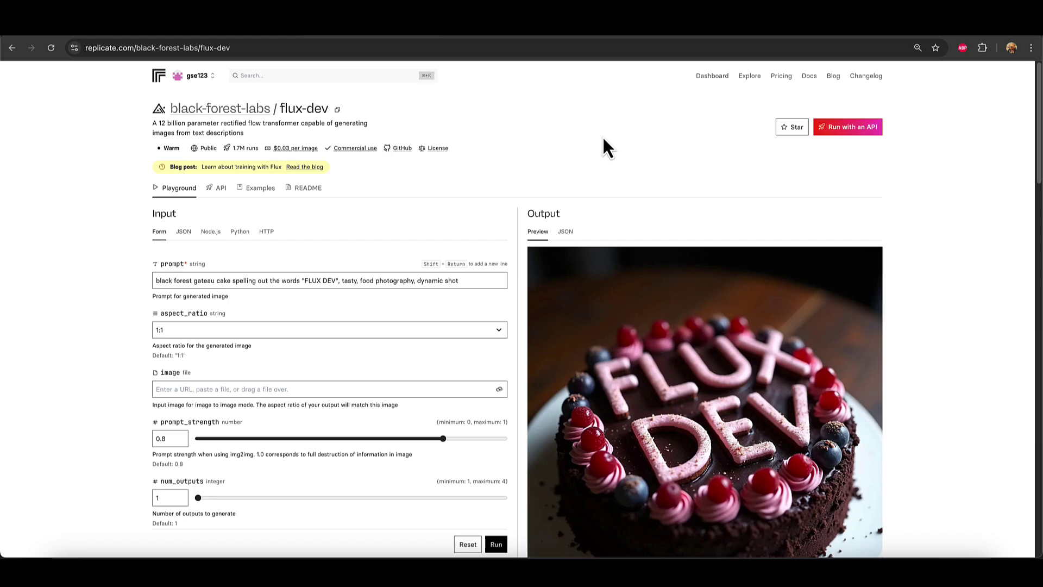
scroll(598, 135, "down", 2)
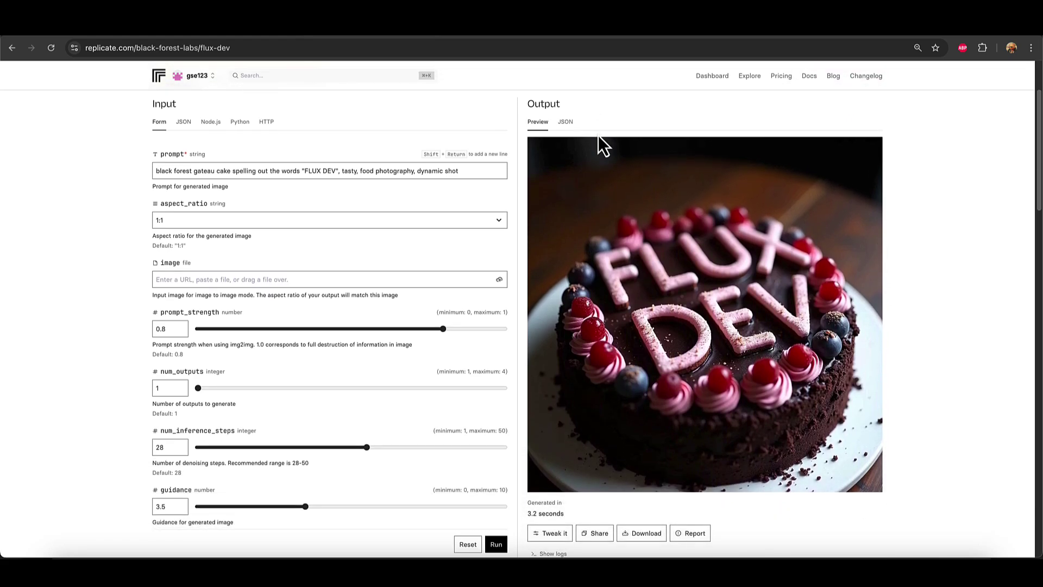
scroll(597, 136, "up", 2)
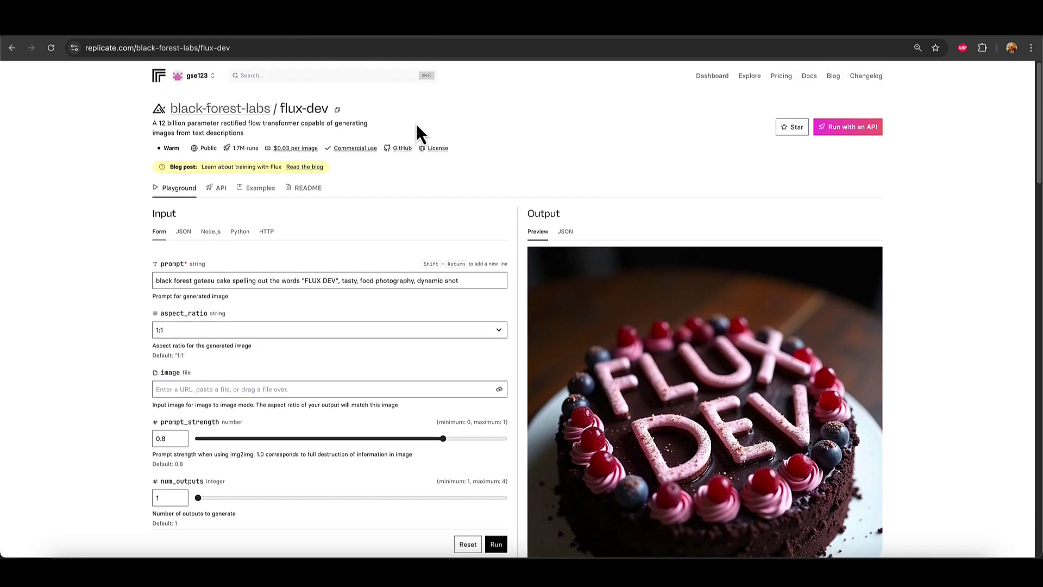
left_click(291, 75)
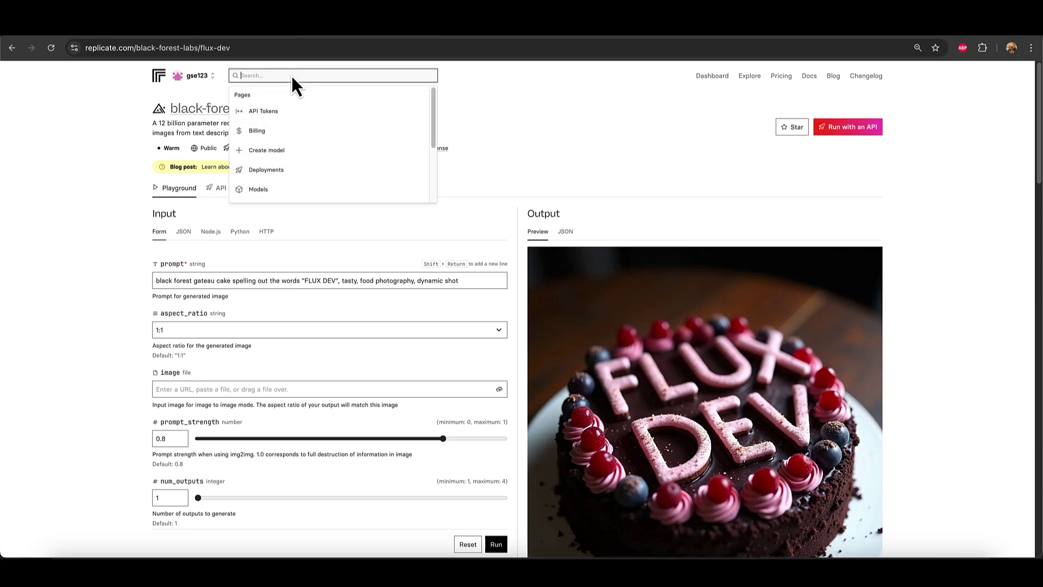
type("lora")
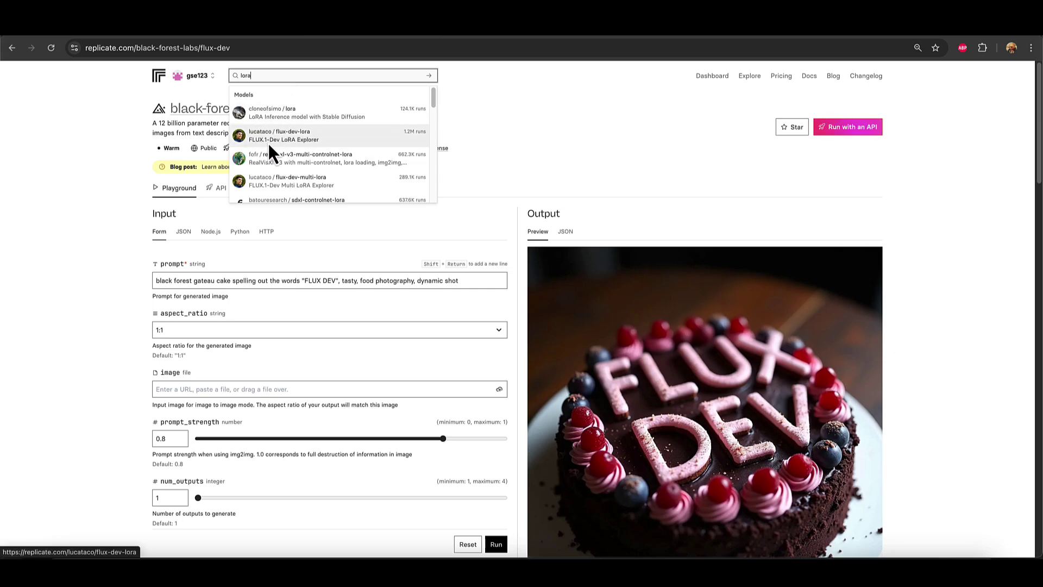
Open the lucataco/flux-dev-lora model page and scroll down to its inputs
left_click(332, 142)
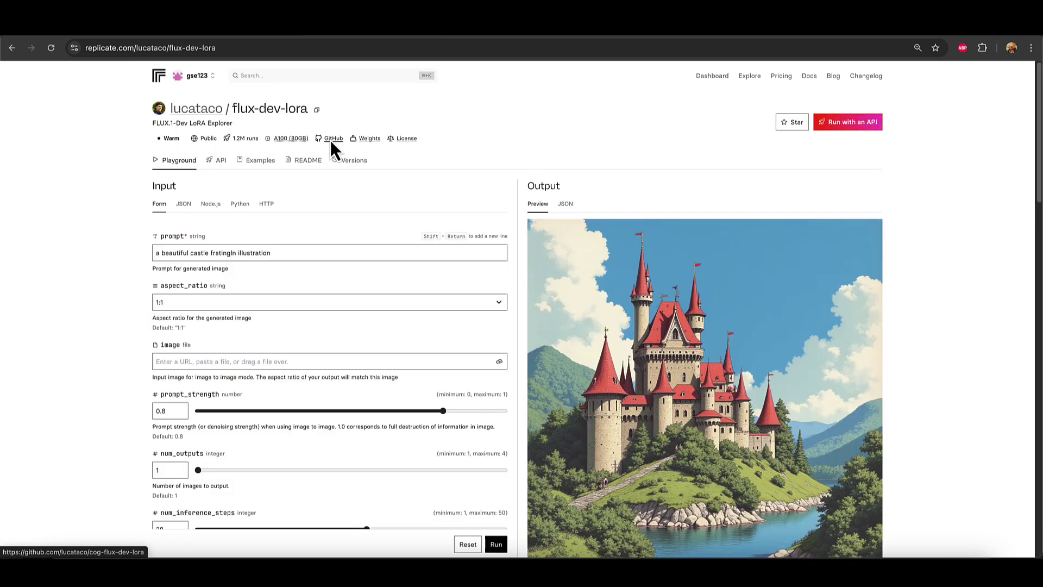
scroll(337, 145, "down", 4)
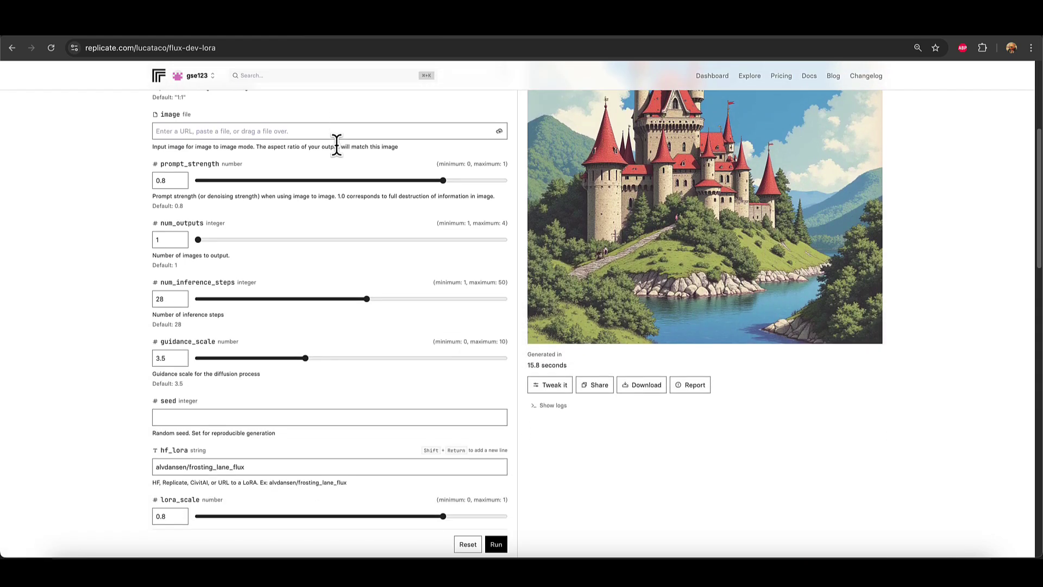
scroll(336, 146, "down", 3)
scroll(336, 146, "up", 2)
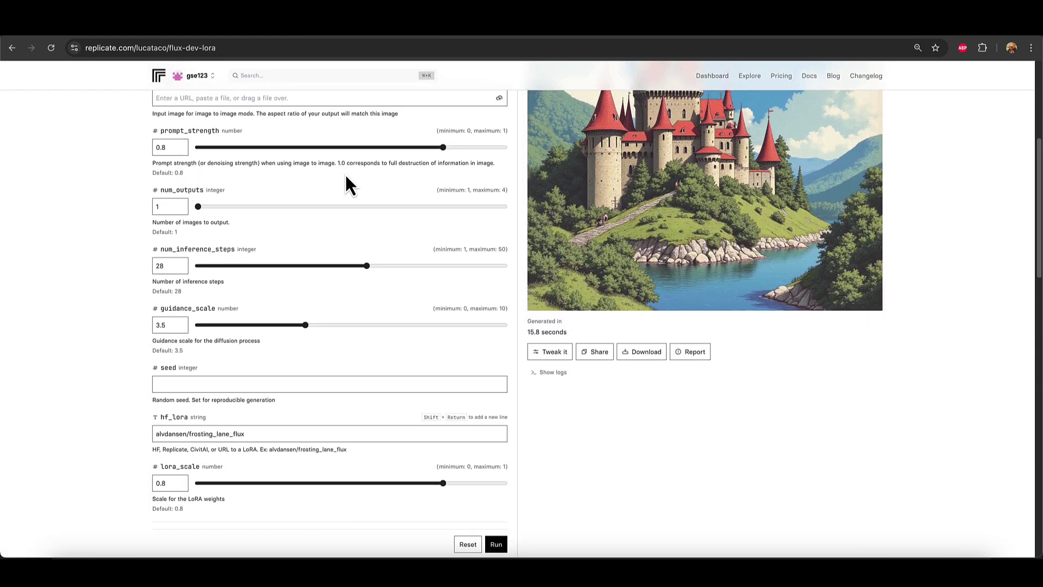
scroll(339, 182, "down", 1)
scroll(338, 182, "up", 5)
scroll(336, 185, "down", 5)
scroll(338, 179, "down", 2)
scroll(338, 182, "up", 2)
scroll(318, 254, "down", 2)
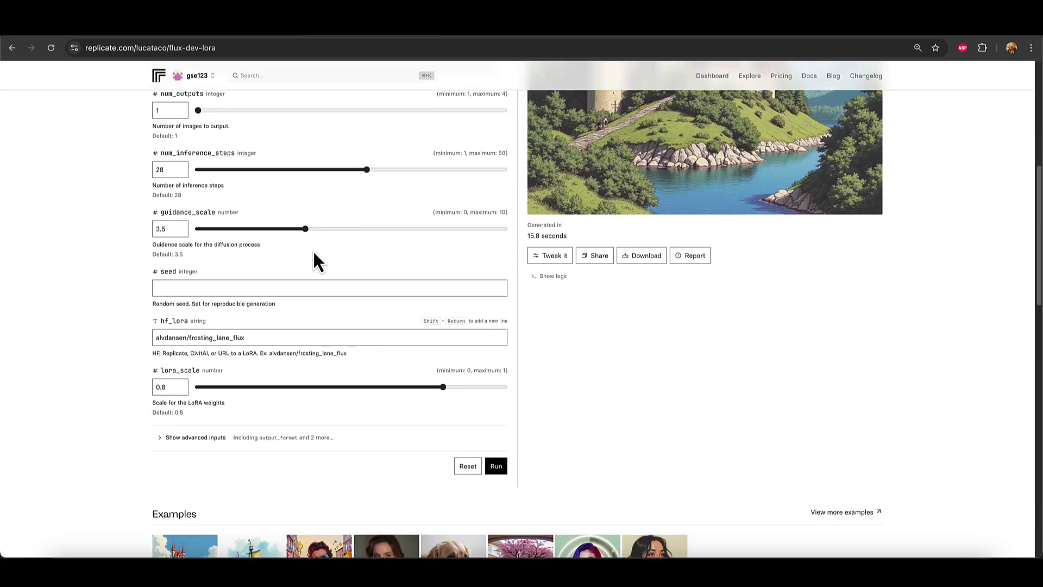
scroll(315, 254, "down", 2)
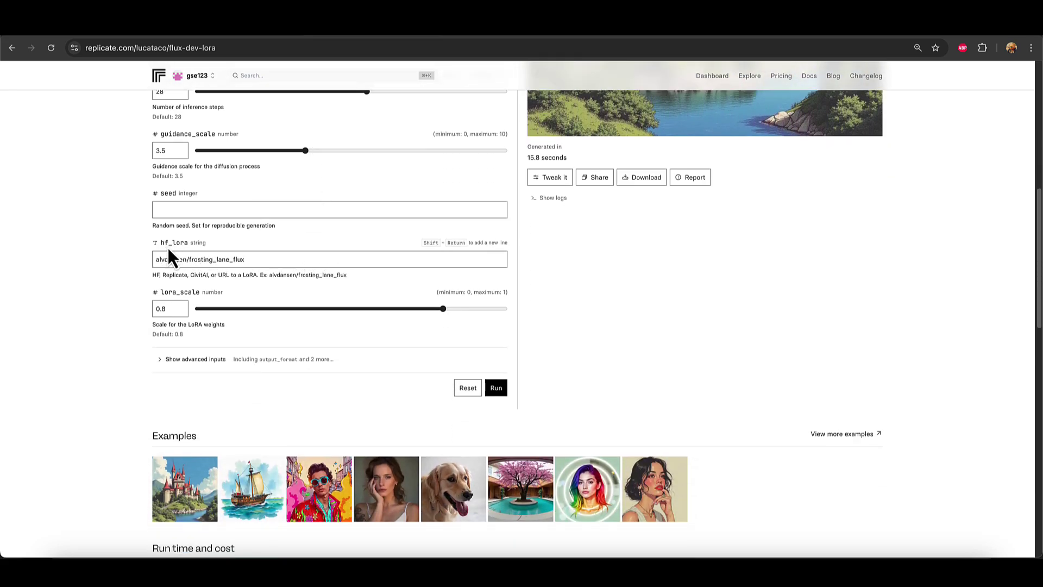
Select the hf_lora value alvdansen/frosting_lane_flux in the input form
left_click(165, 259)
triple_click(180, 260)
left_click(178, 260)
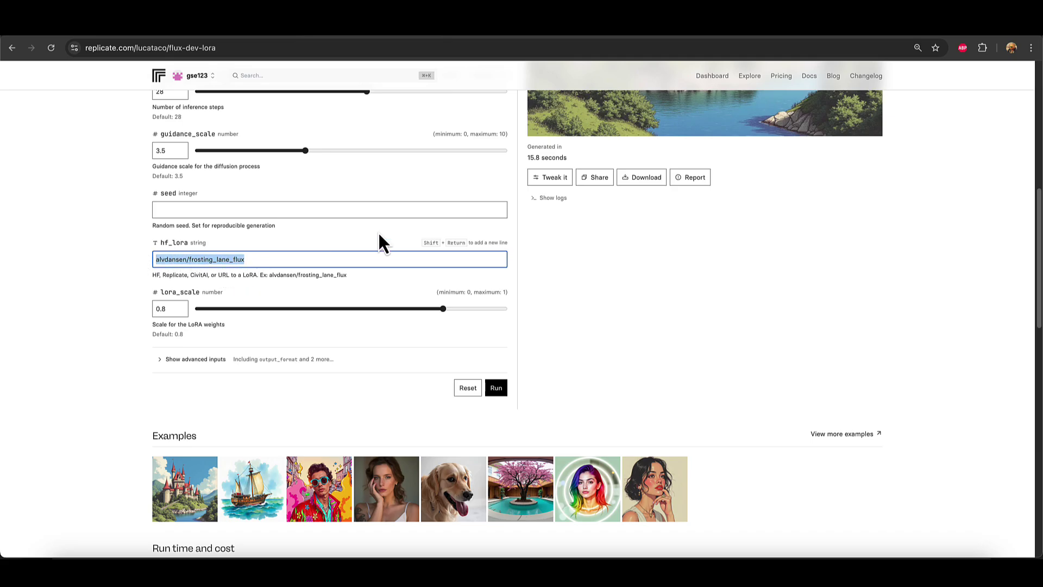
left_click(176, 260)
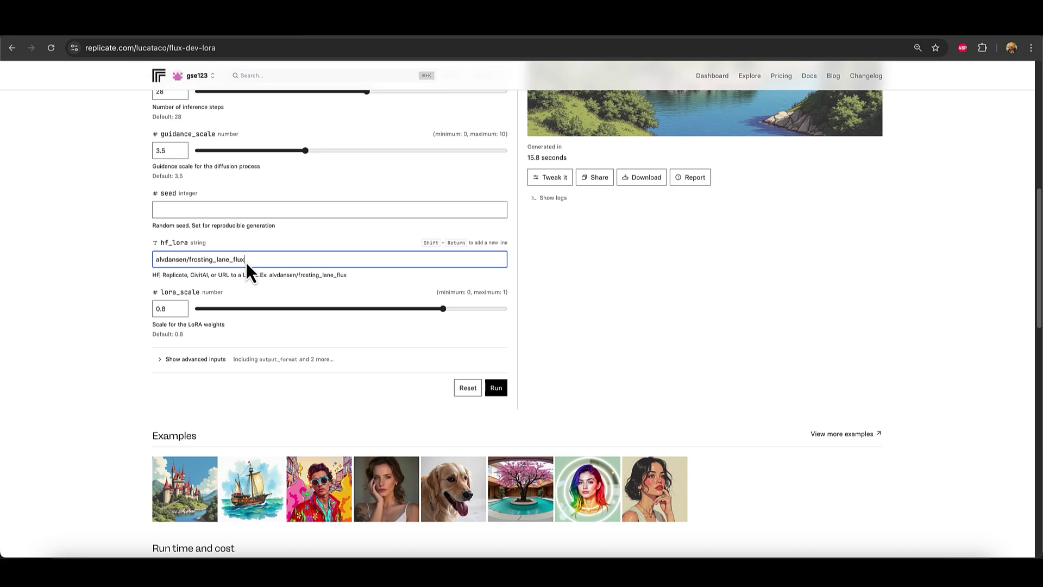
left_click_drag(246, 261, 115, 258)
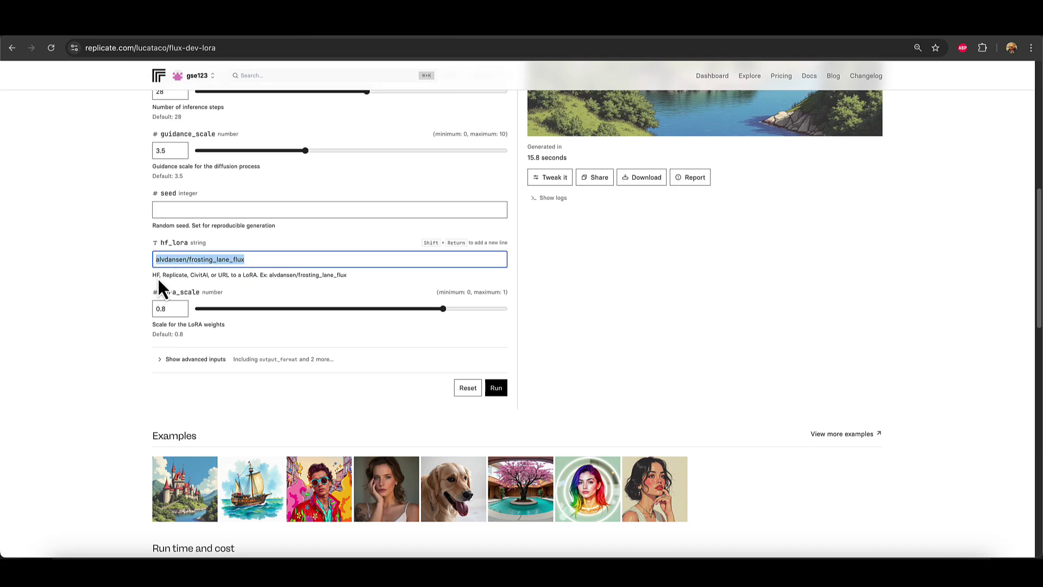
left_click(242, 261)
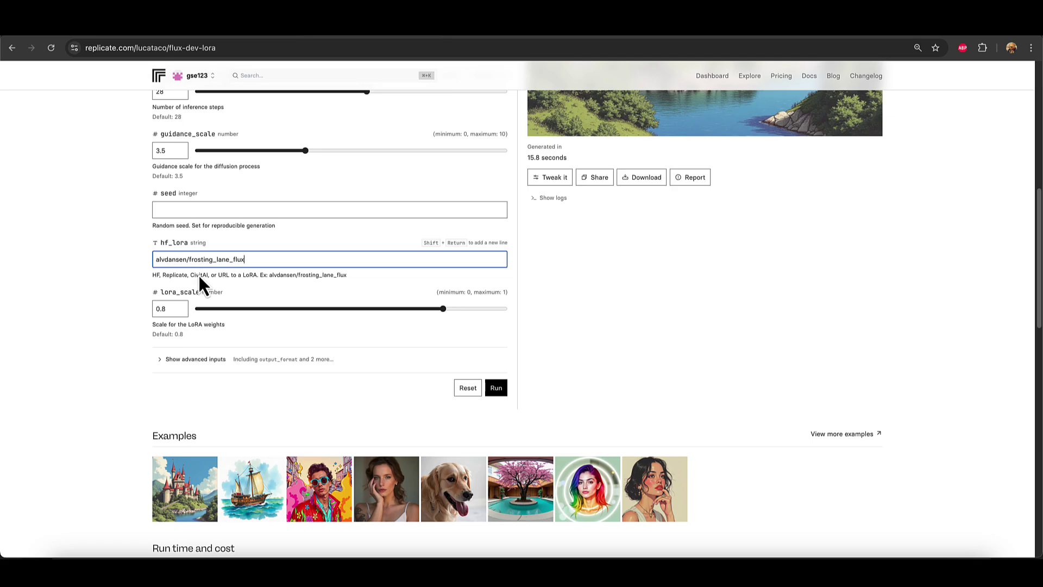
scroll(199, 280, "down", 1)
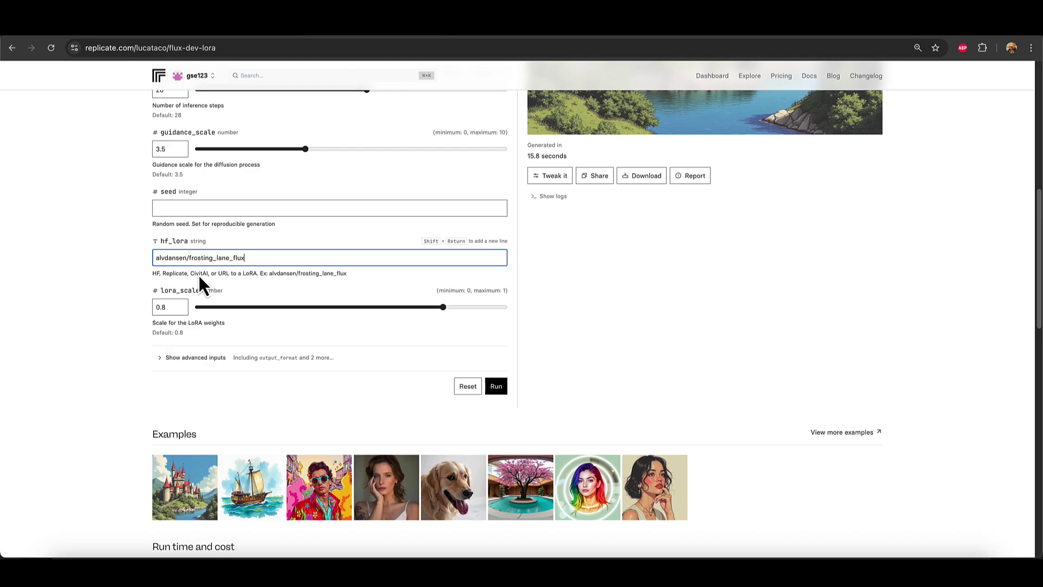
Scroll to the Readme's How to run notes and highlight the example CivitAI download URL
scroll(199, 278, "down", 7)
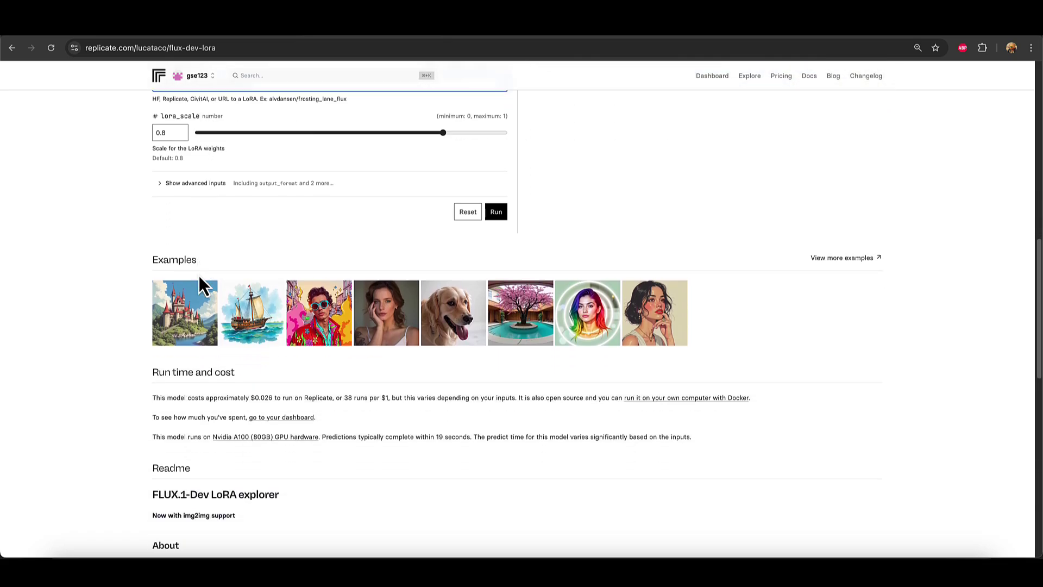
scroll(199, 276, "down", 6)
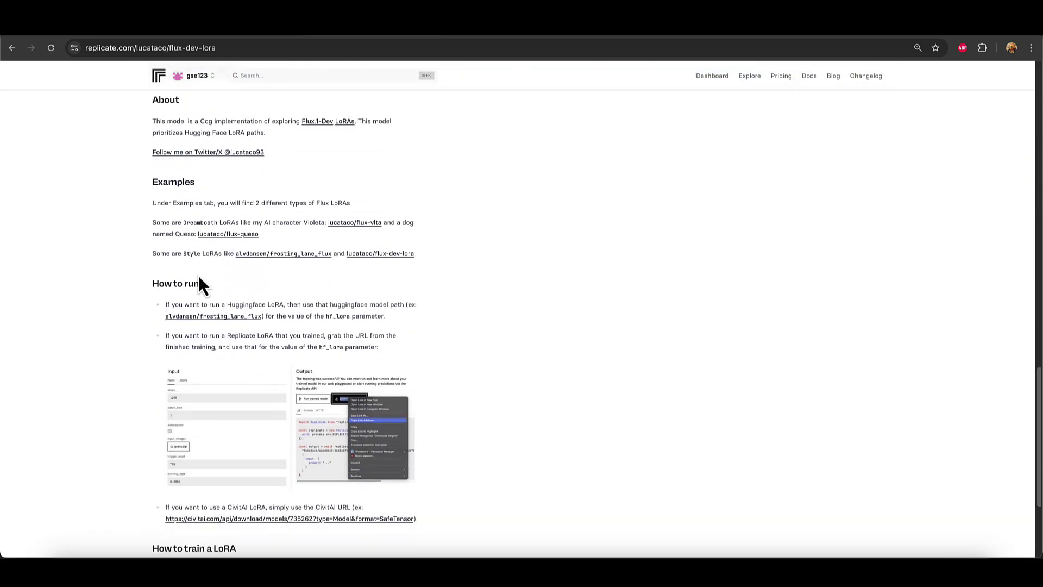
scroll(243, 179, "down", 2)
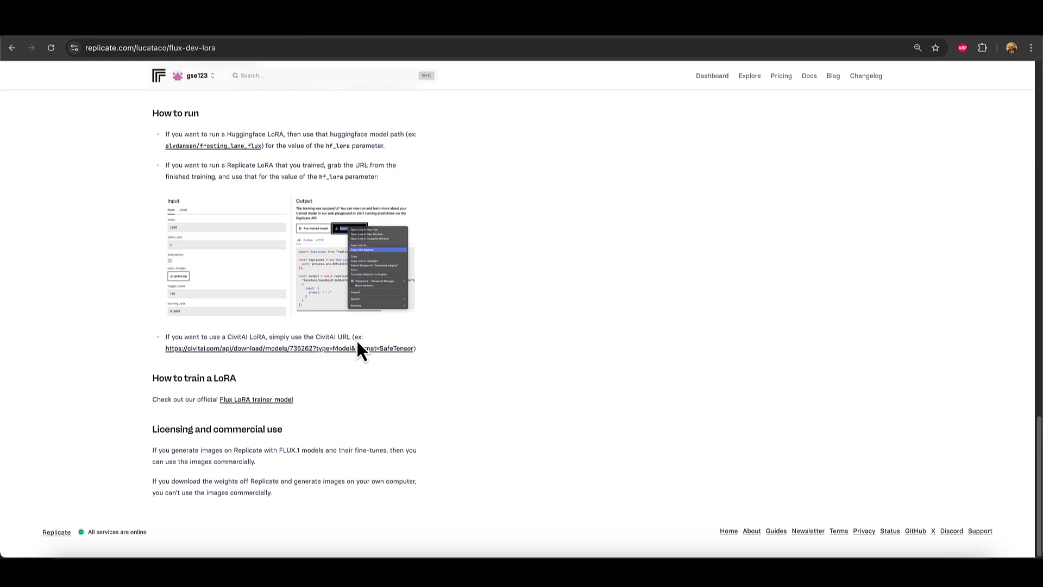
left_click_drag(160, 348, 415, 350)
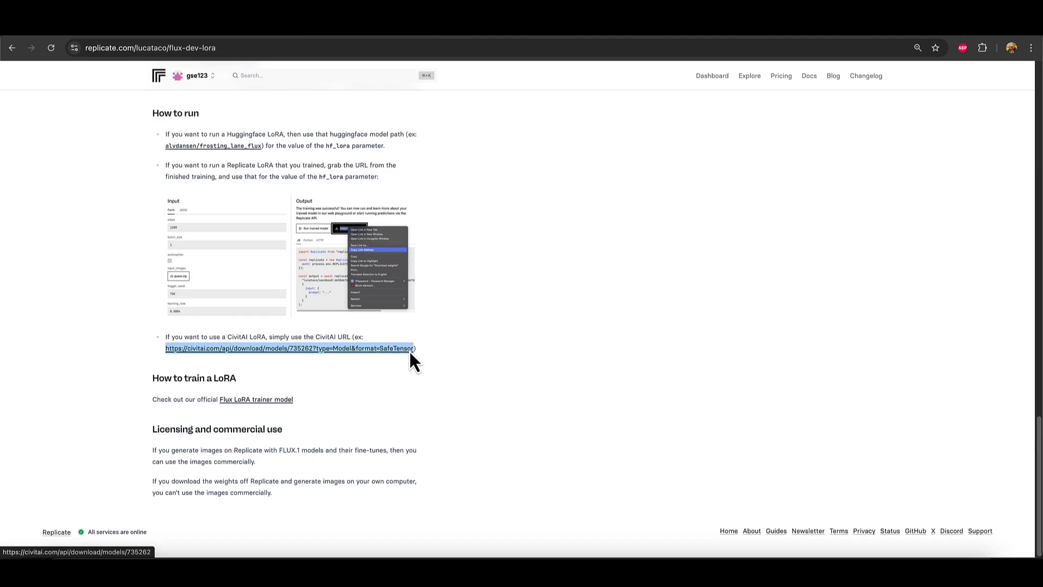
left_click(437, 346)
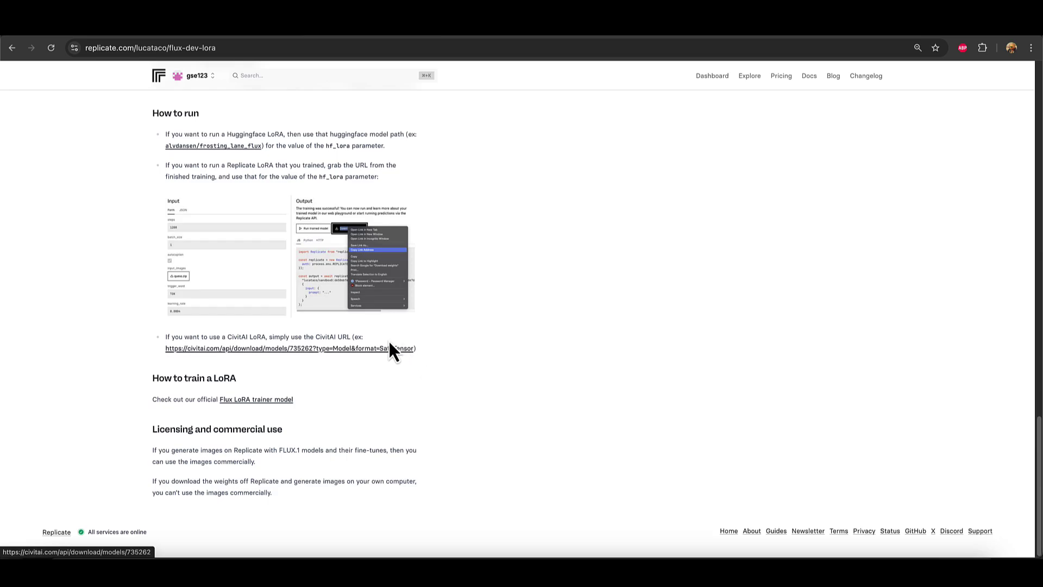
Go back to the CivitAI Steven Seagal LoRA page and reveal its full web address
scroll(389, 342, "up", 10)
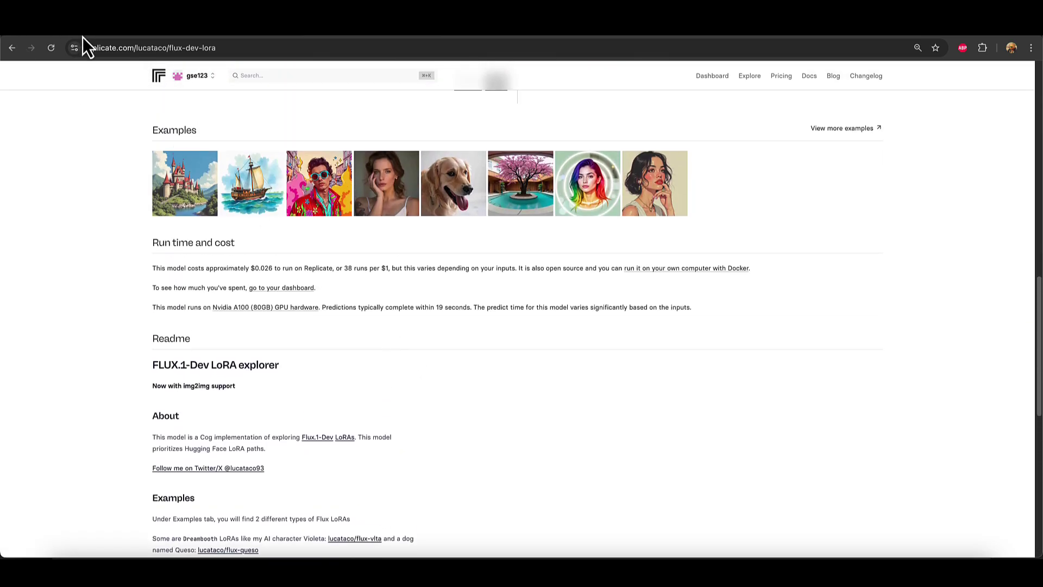
key("super+bracketleft")
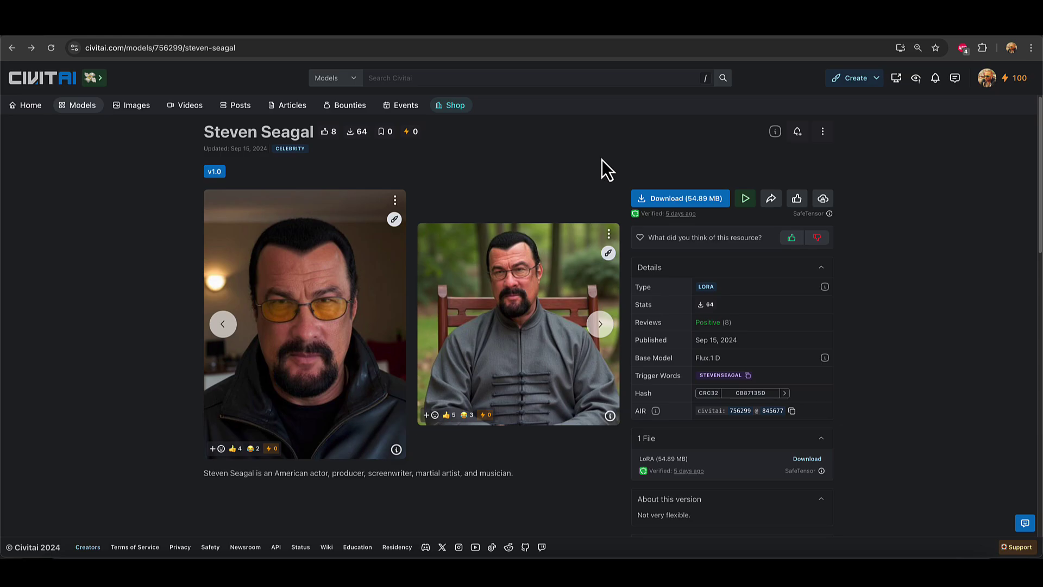
left_click(237, 49)
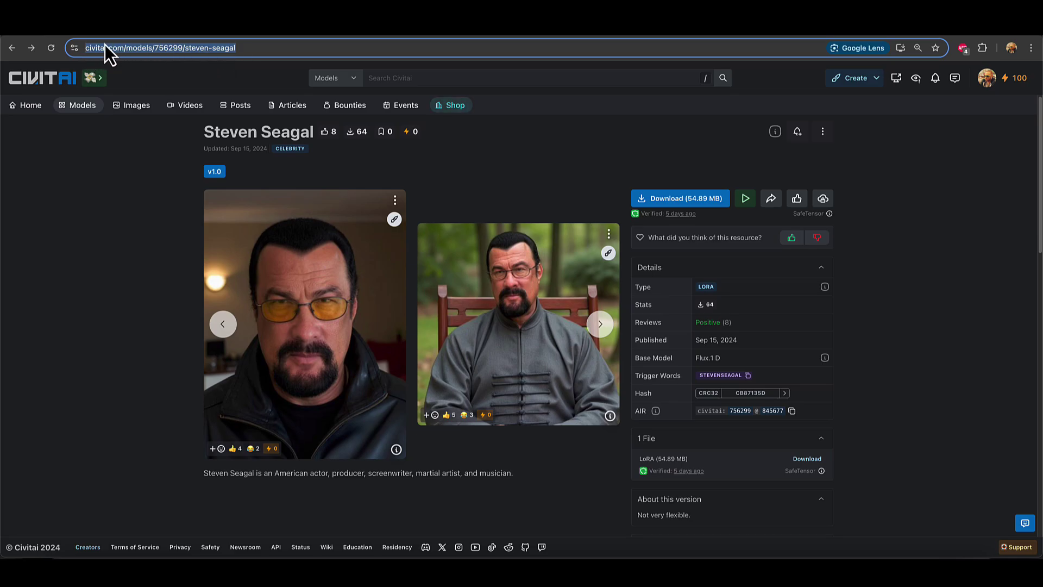
left_click(205, 48)
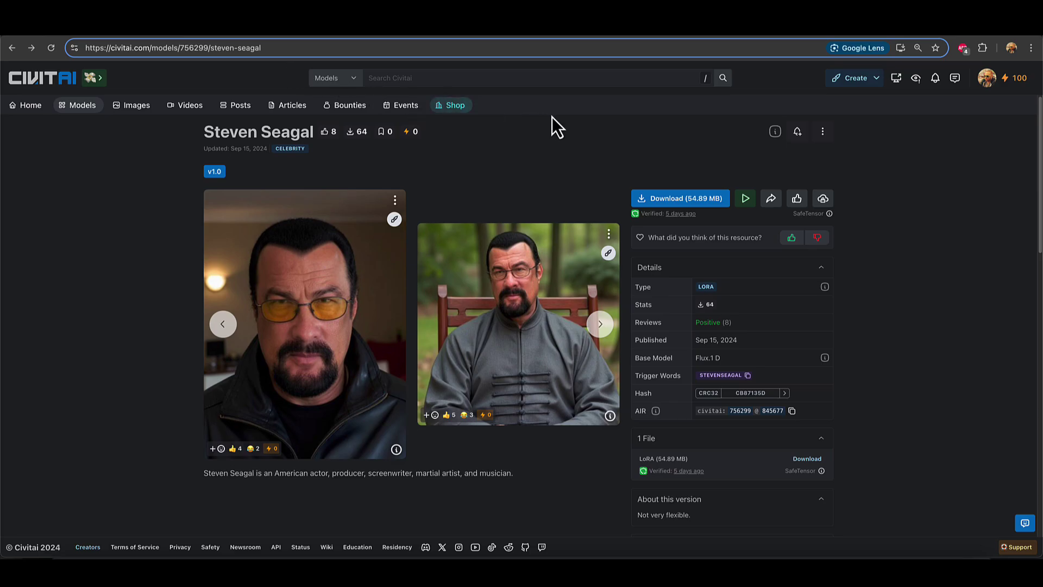
Copy the LoRA's Download link into the address bar and select the whole 845677 API URL
right_click(679, 201)
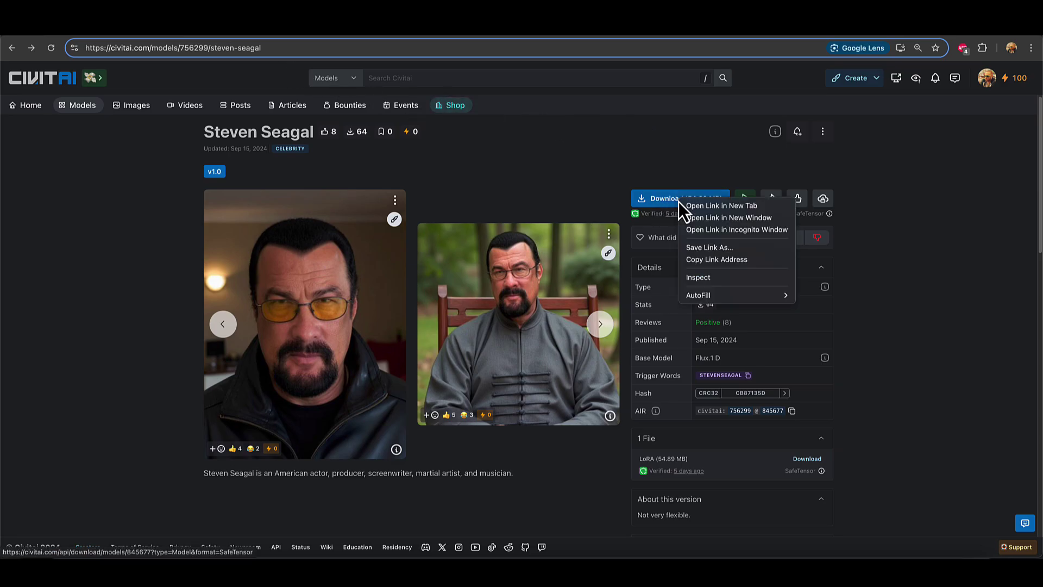
left_click(705, 259)
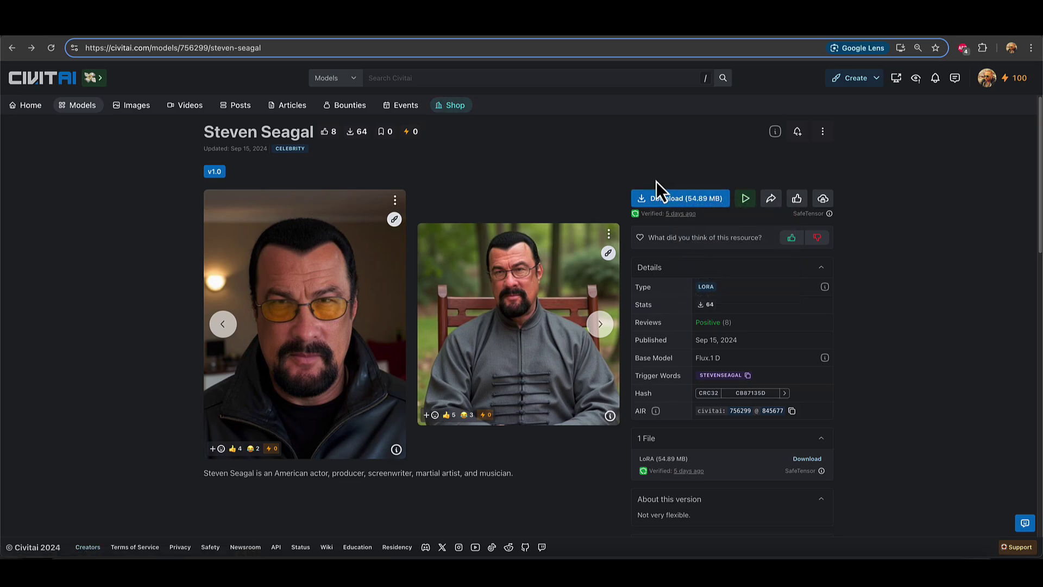
left_click(275, 48)
key("ctrl+v")
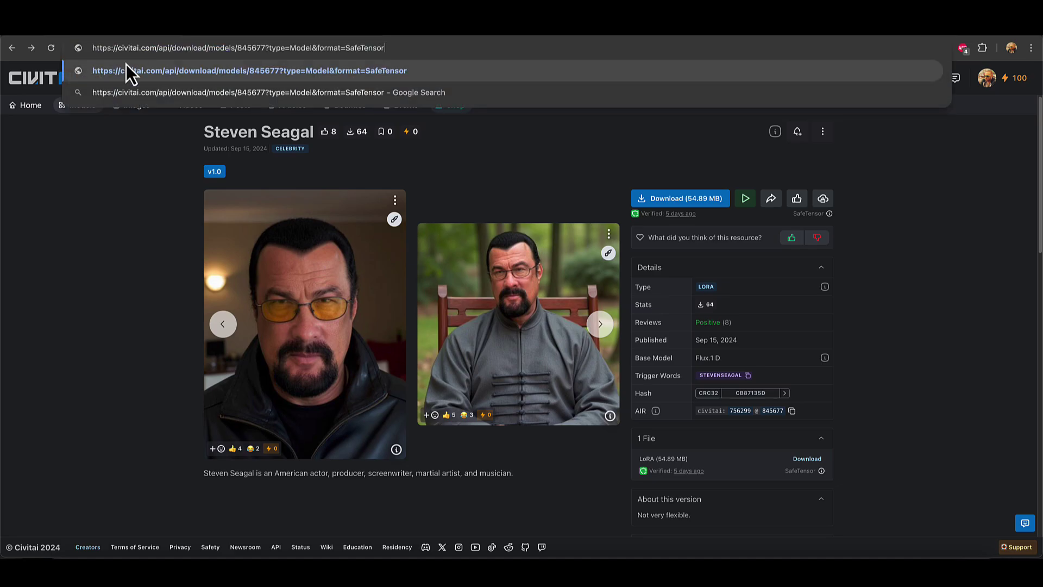
left_click(46, 232)
left_click(374, 53)
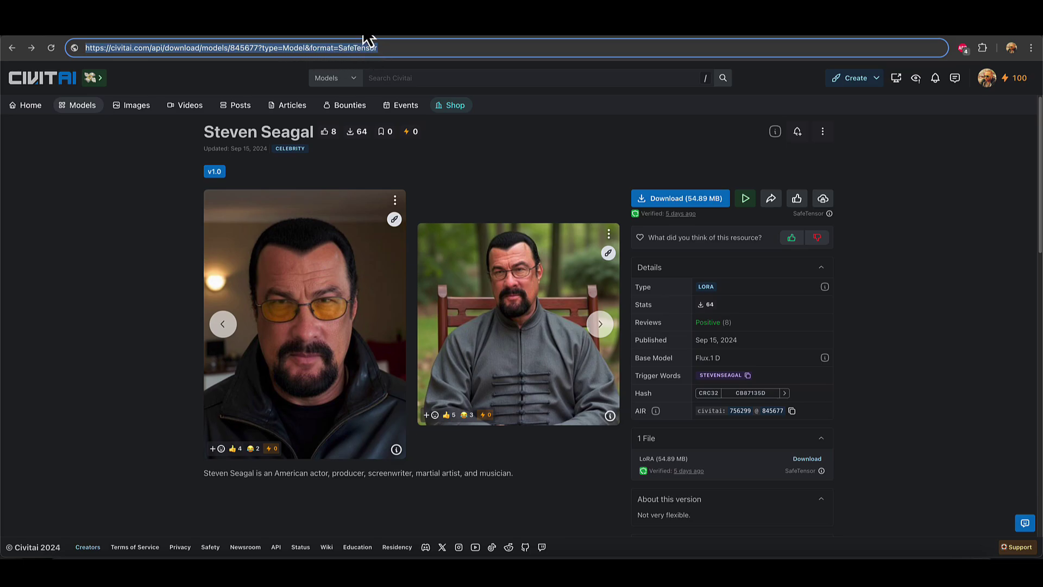
left_click(305, 49)
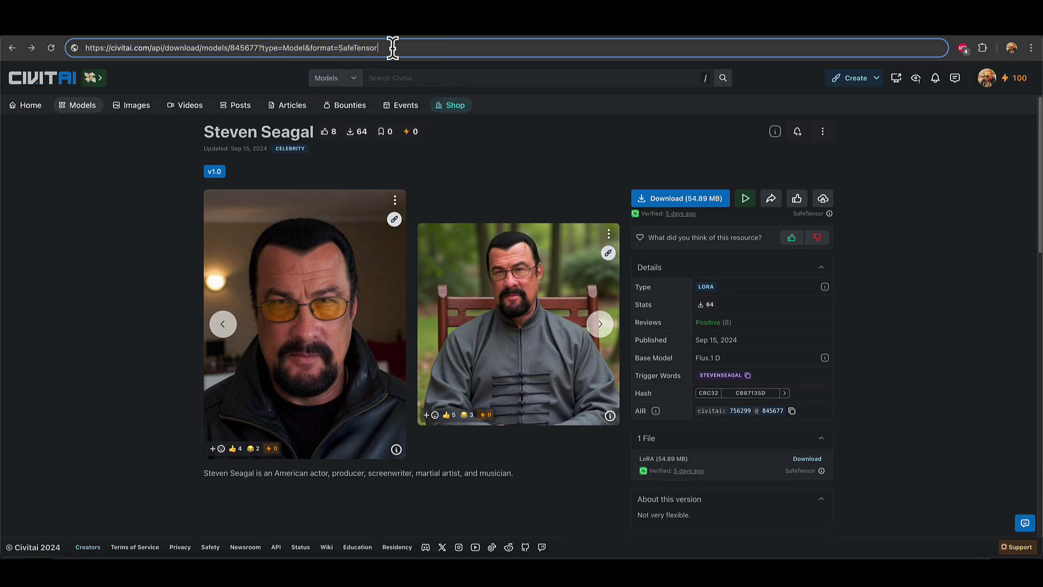
key("ctrl+a")
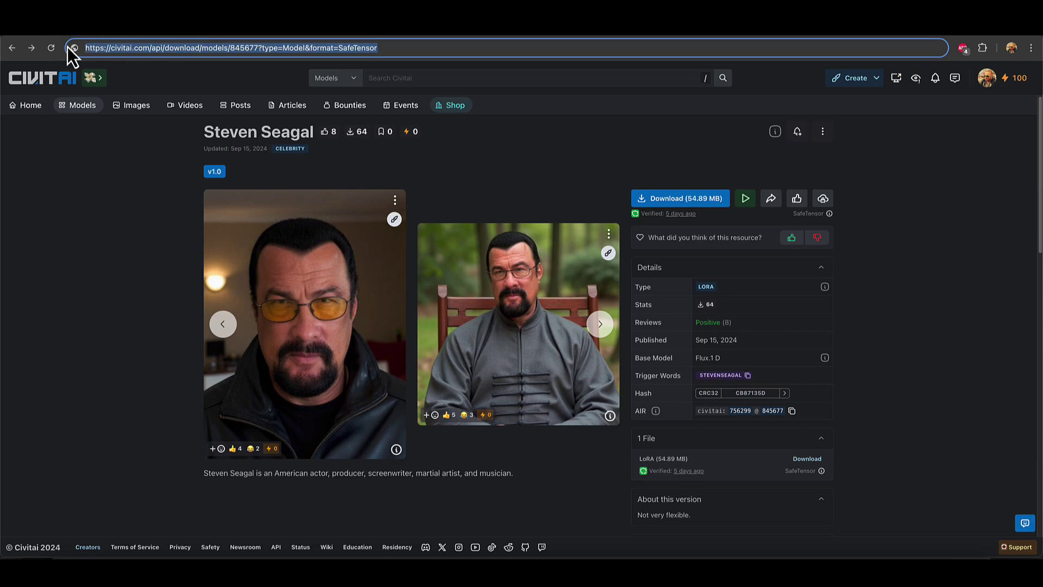
Replace Replicate's hf_lora value with the pasted CivitAI download link
left_click(369, 39)
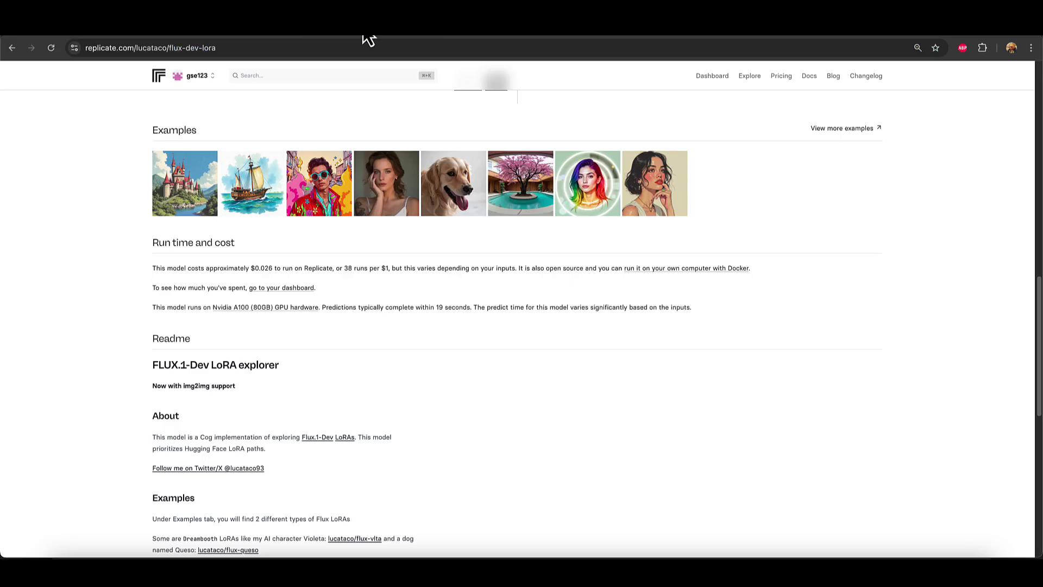
scroll(319, 121, "up", 7)
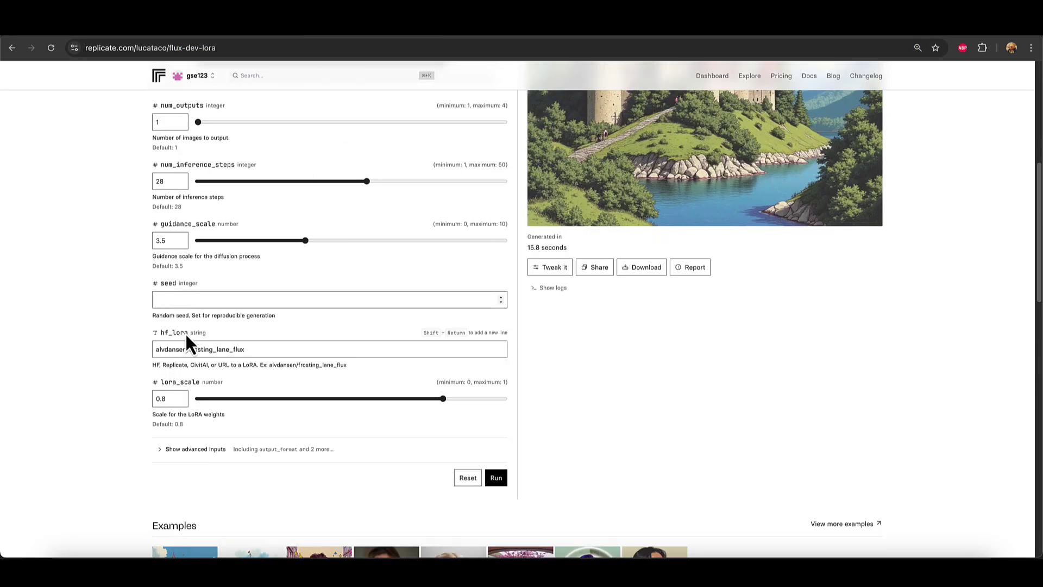
left_click_drag(254, 350, 148, 348)
key("ctrl+v")
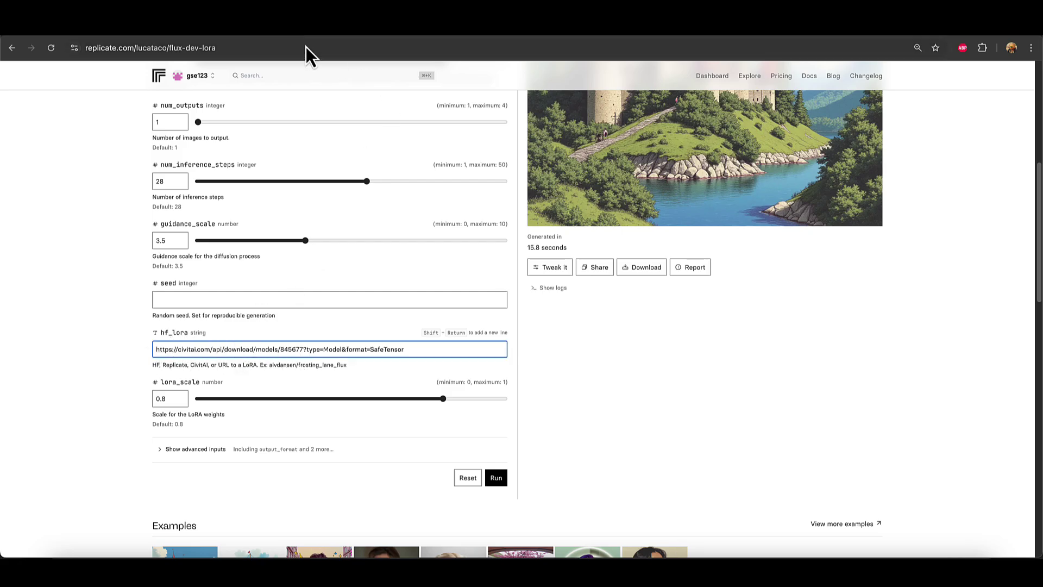
left_click(112, 39)
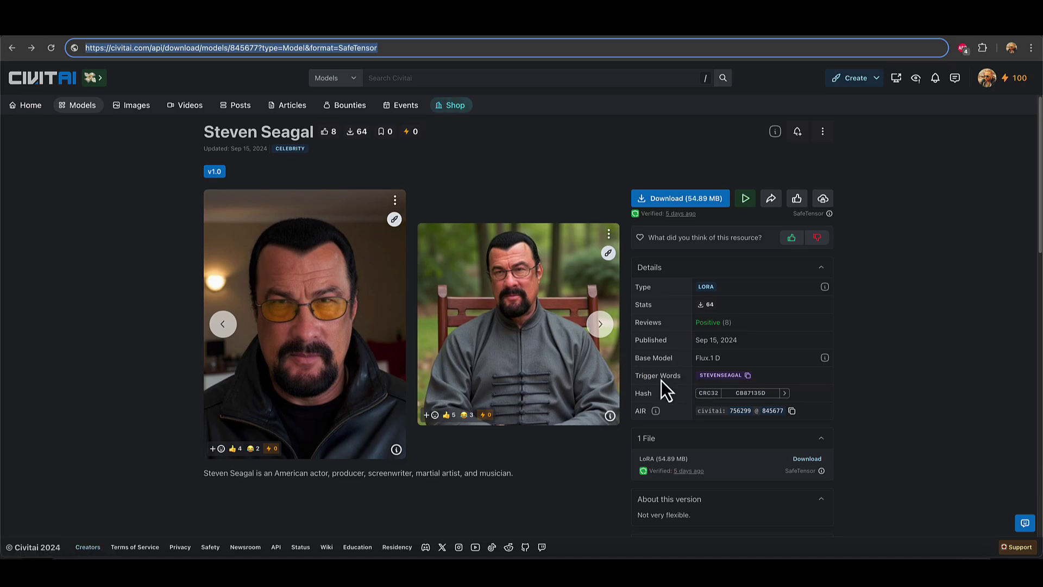
Copy the LoRA's trigger word STEVENSEAGAL and go back to the Replicate playground
left_click(748, 376)
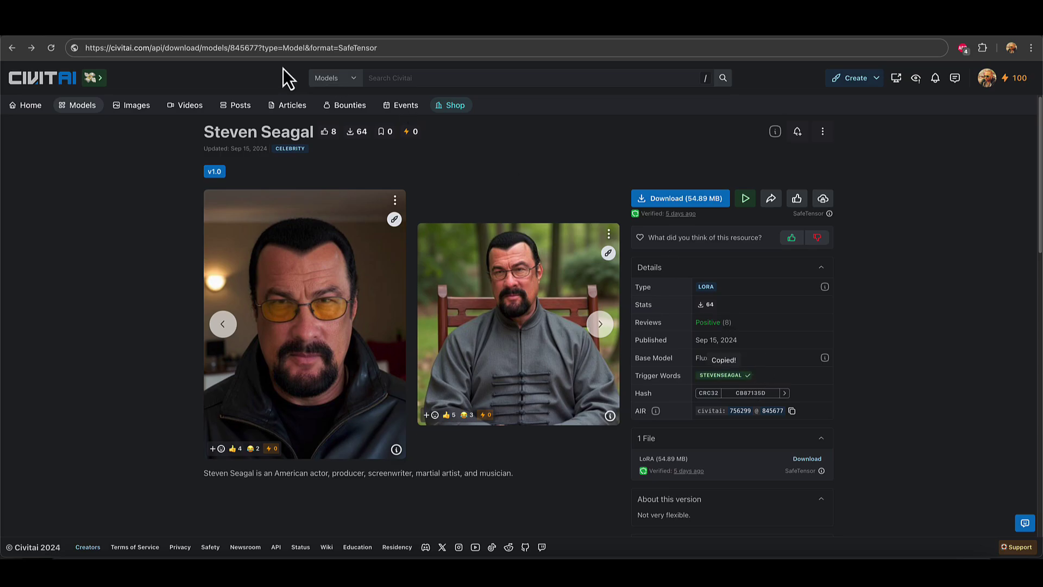
left_click(358, 39)
Rewrite the prompt as 'StevenSeagal holding an apple' and run the generation
scroll(204, 199, "up", 10)
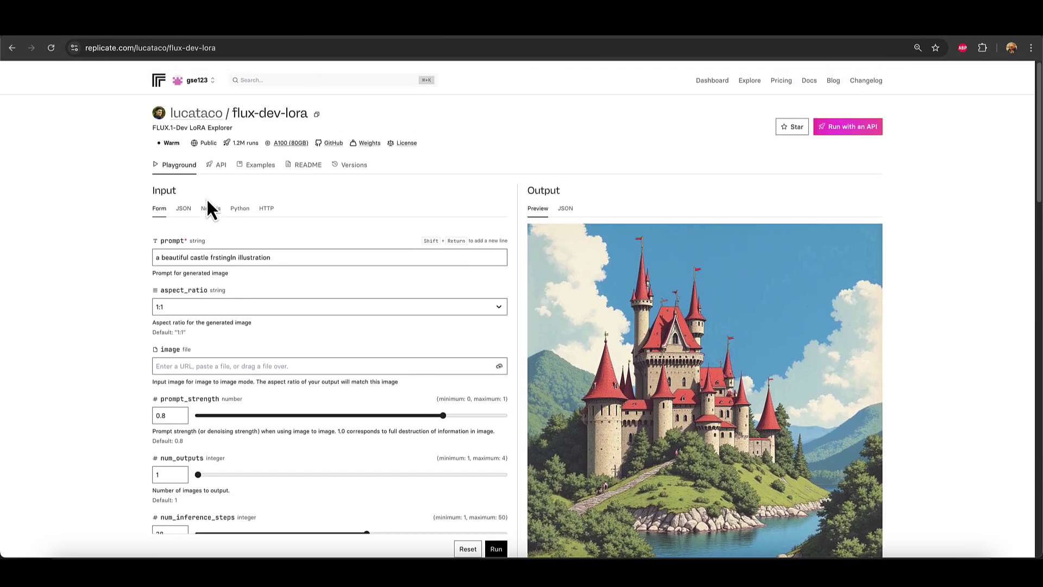
left_click(157, 256)
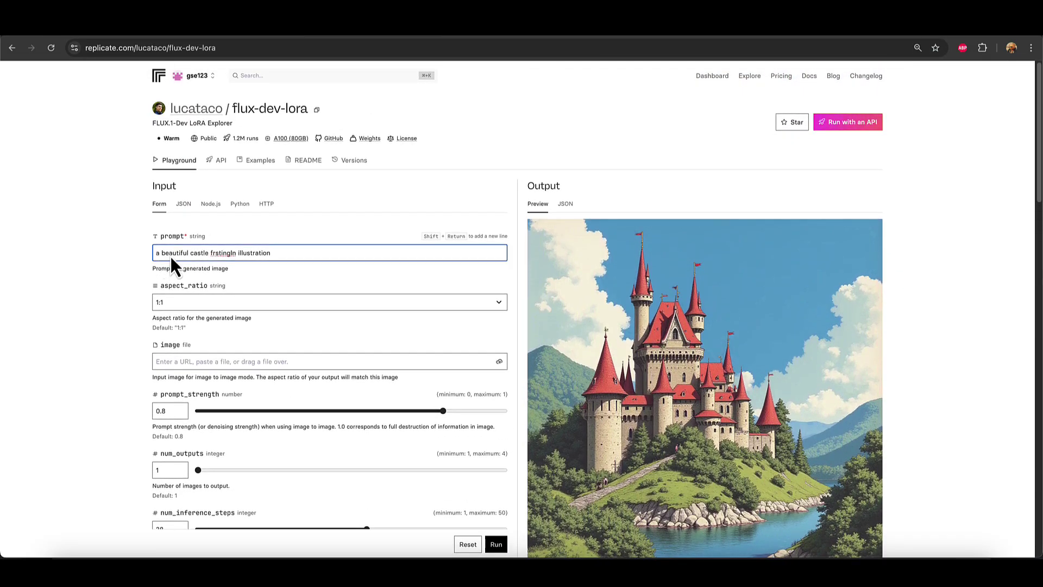
key("super+v")
left_click_drag(311, 253, 278, 252)
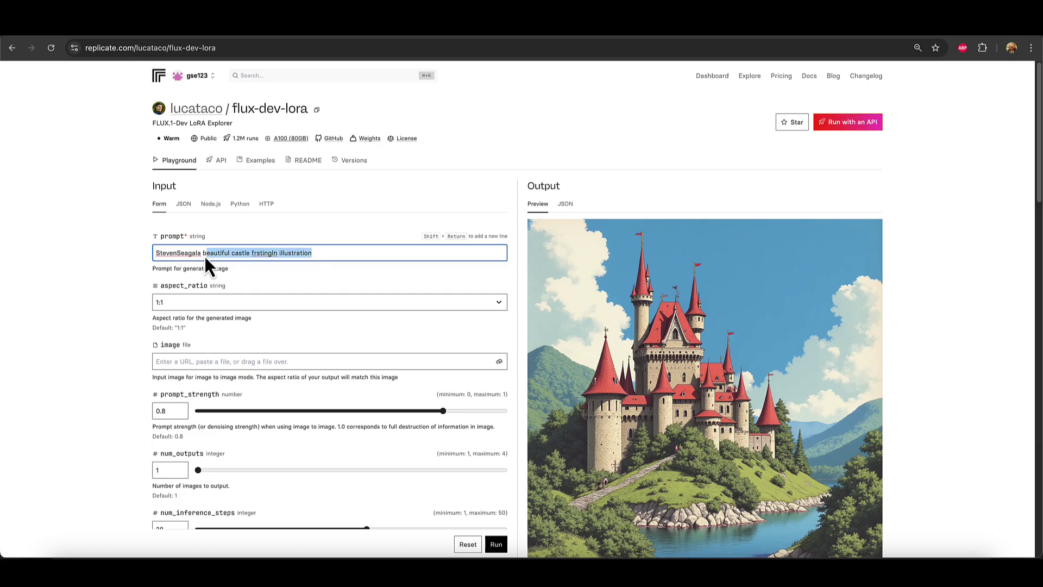
left_click_drag(204, 256, 201, 255)
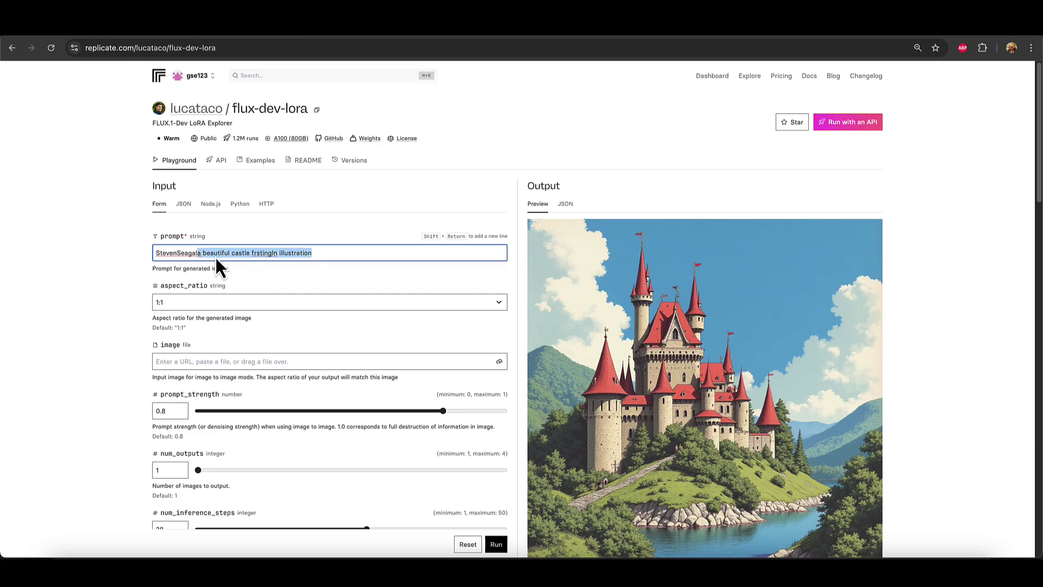
key("BackSpace")
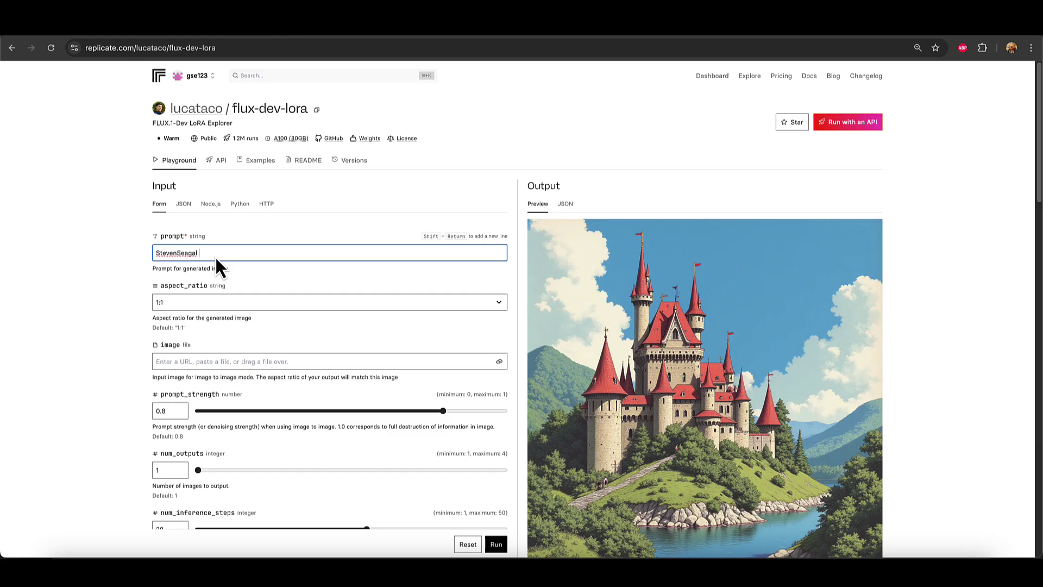
type("lding an apple")
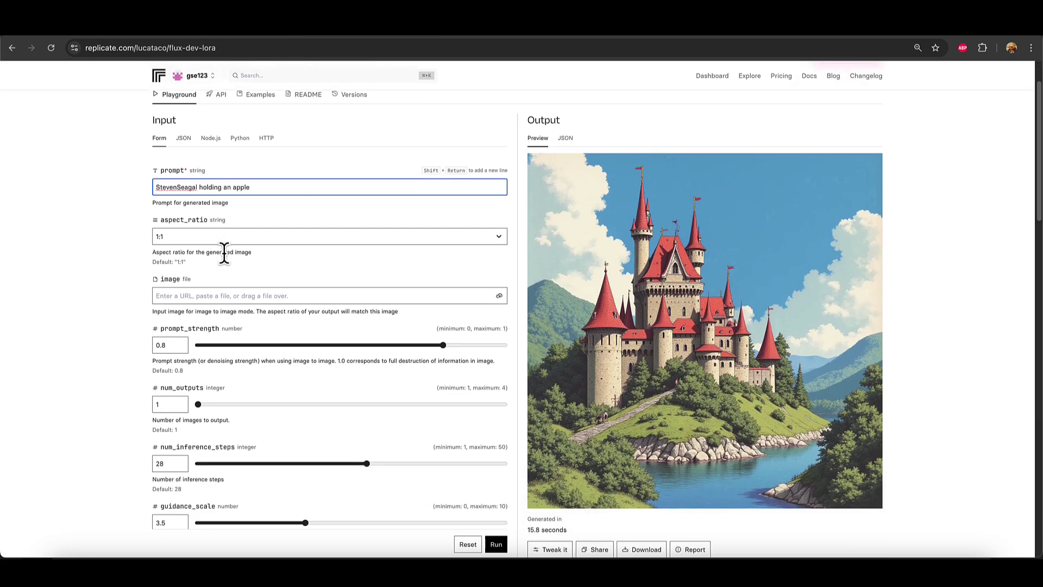
scroll(218, 255, "down", 5)
left_click(495, 545)
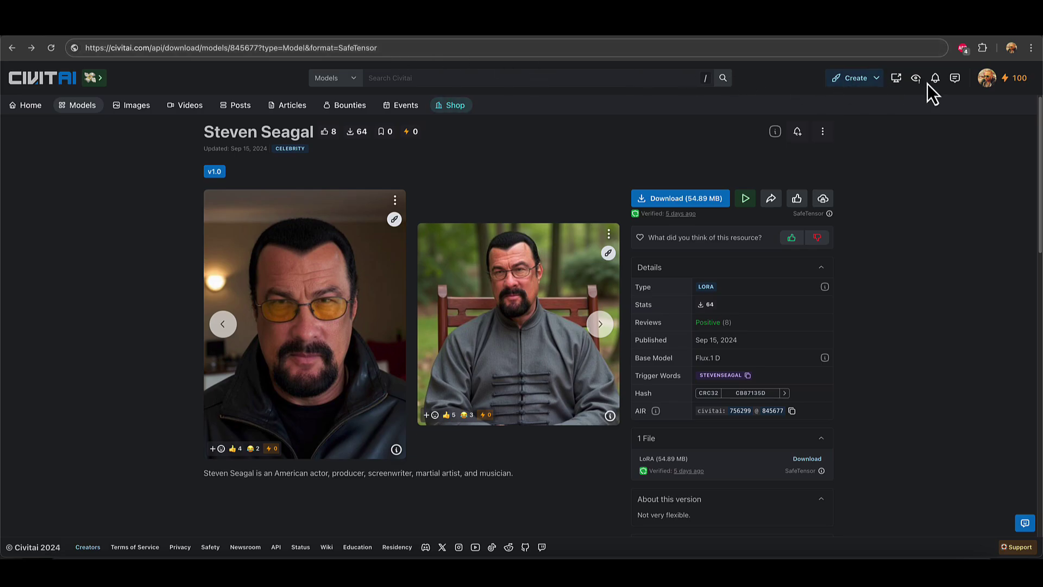
Open the CivitAI account menu from the avatar
left_click(991, 82)
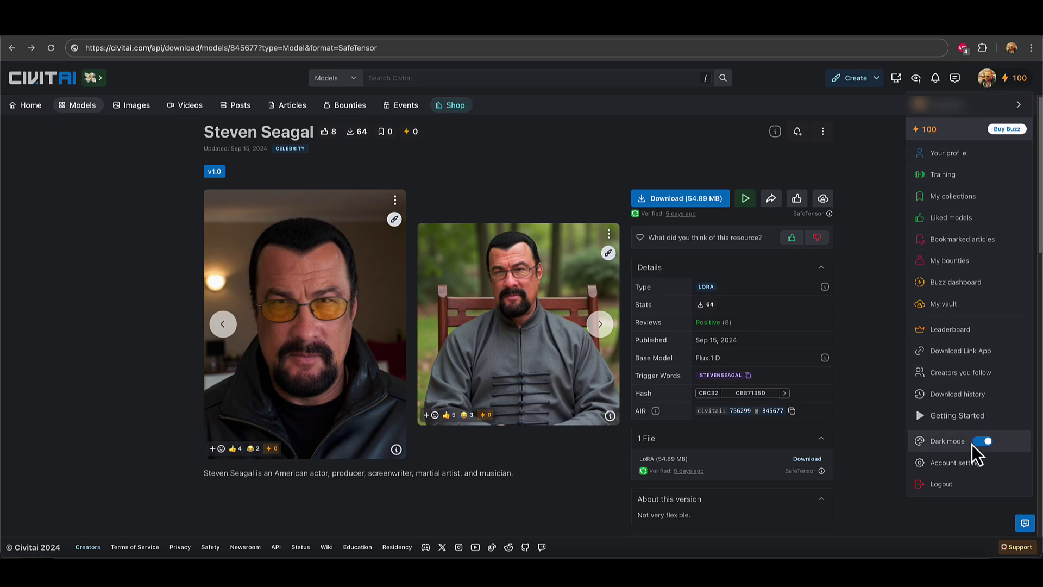
left_click(968, 464)
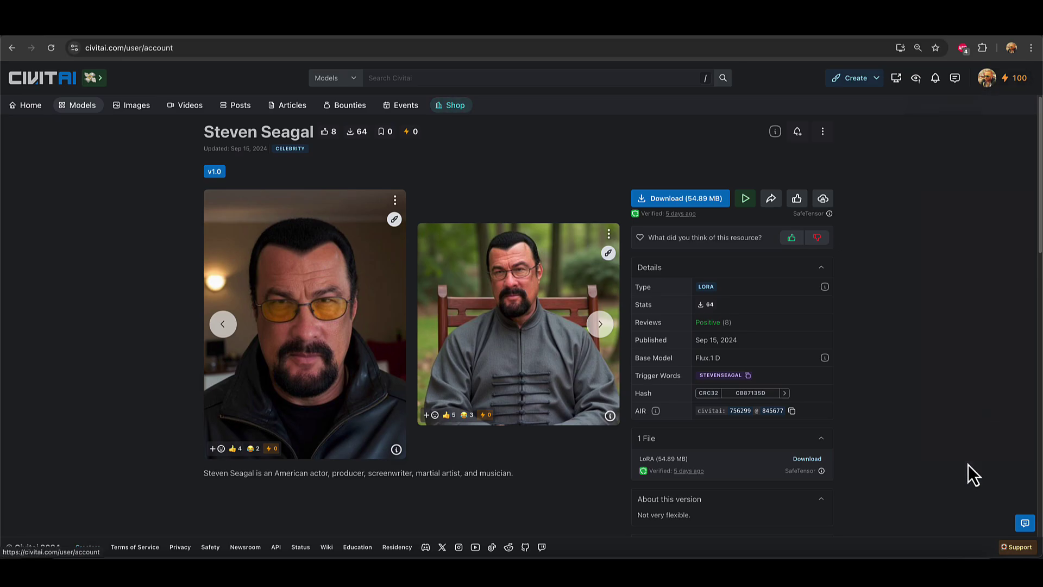
scroll(596, 255, "down", 20)
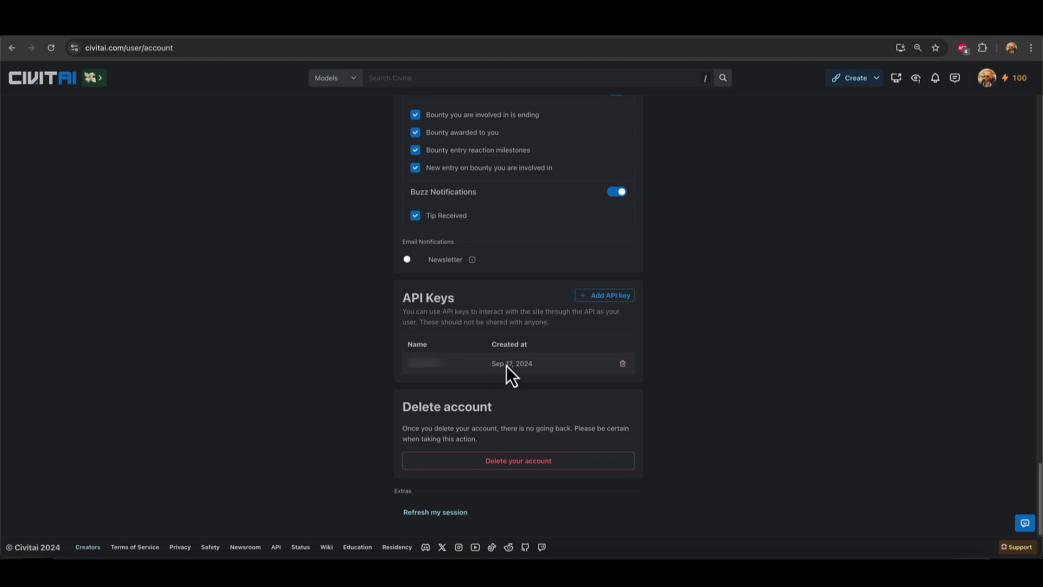
left_click(606, 301)
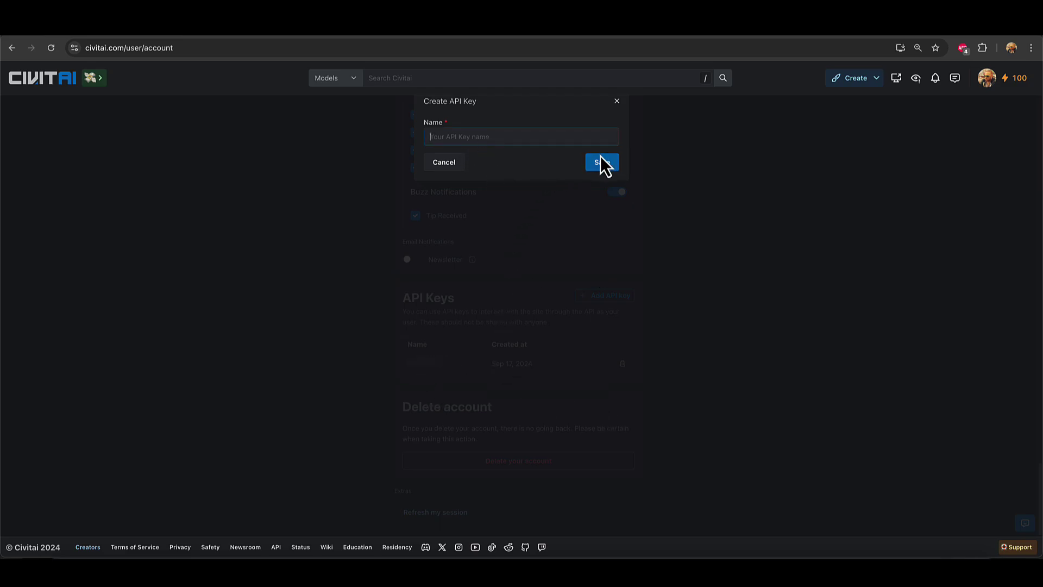
left_click(452, 163)
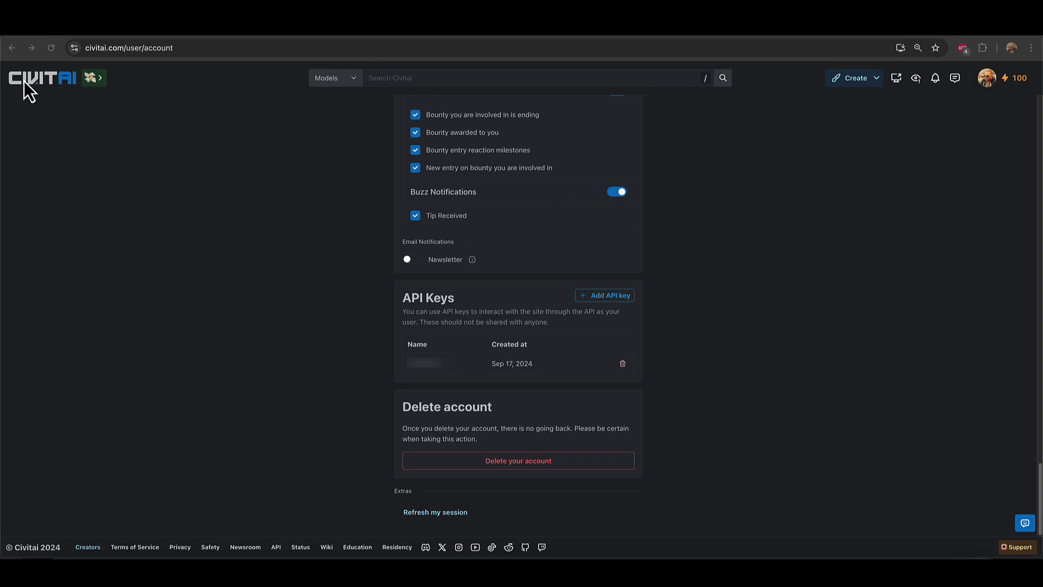
Return to the LoRA page and paste its model 845677 download link into the address bar
left_click(12, 49)
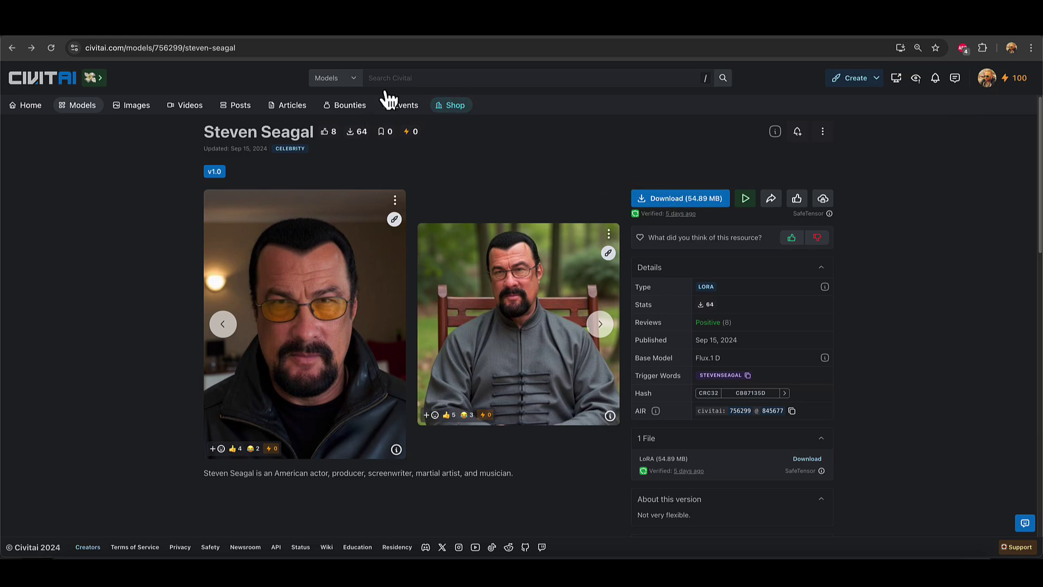
left_click(271, 50)
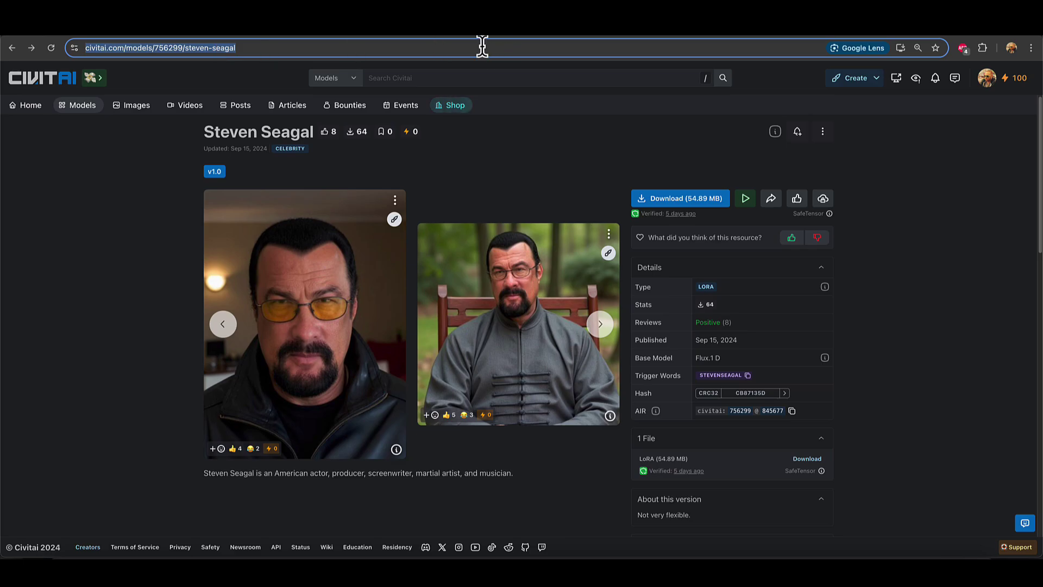
right_click(680, 200)
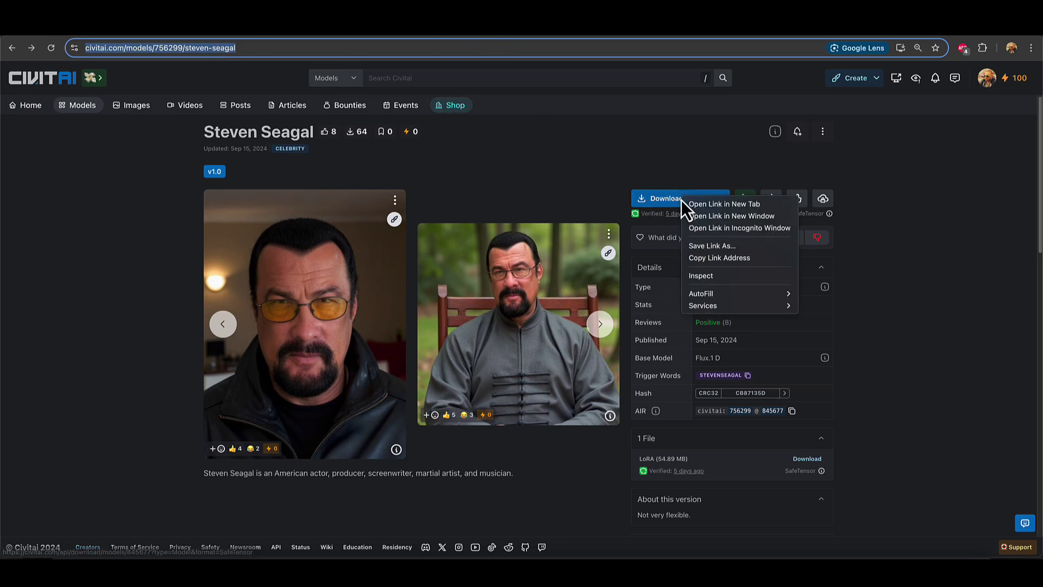
left_click(721, 260)
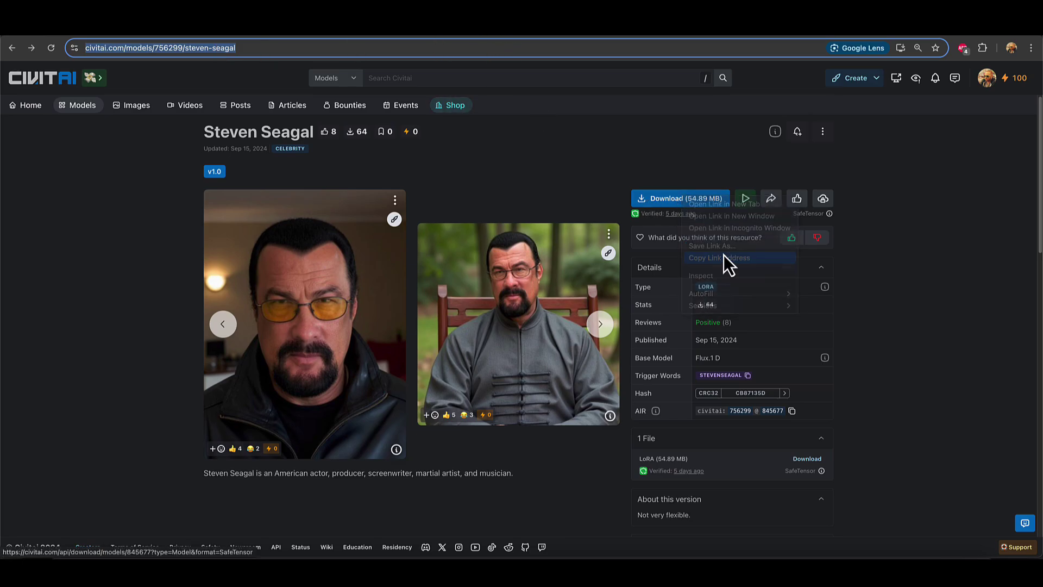
left_click(245, 49)
left_click_drag(277, 49, 82, 49)
key("ctrl+v")
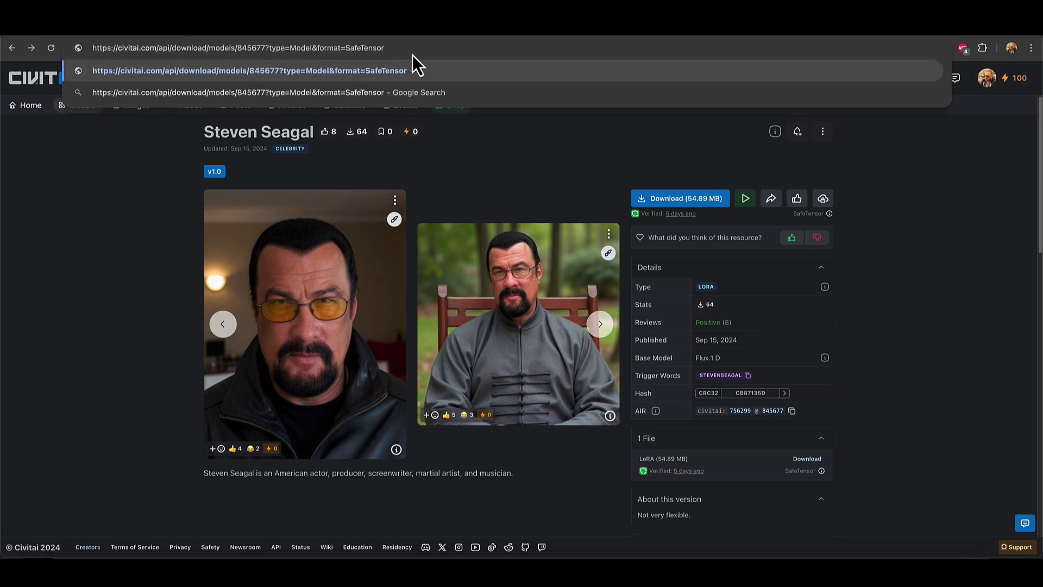
left_click(101, 197)
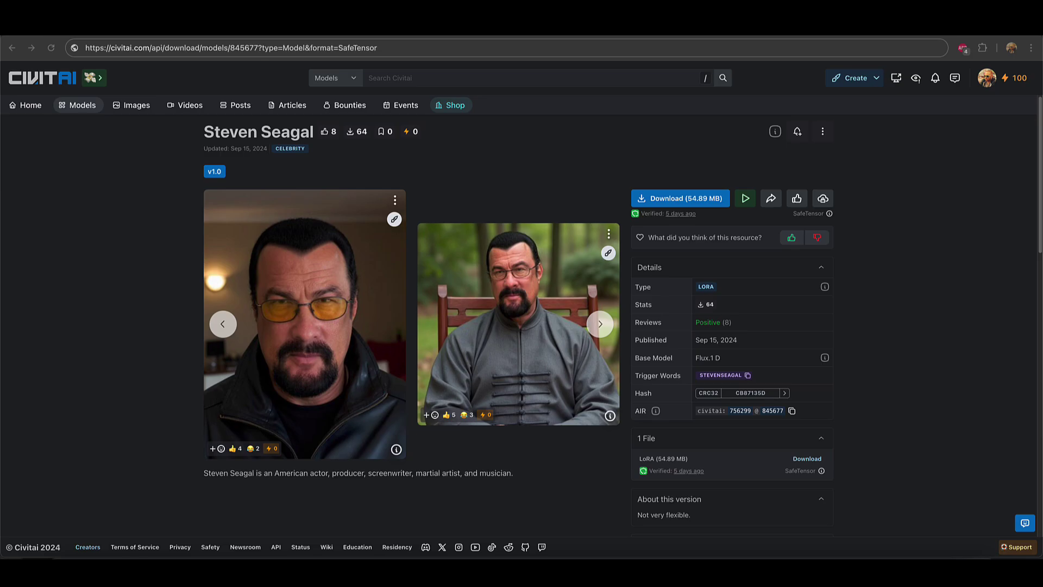
Append '&token=' and the pasted API key to CivitAI's model 845677 download link, then select it
left_click(395, 49)
left_click(394, 48)
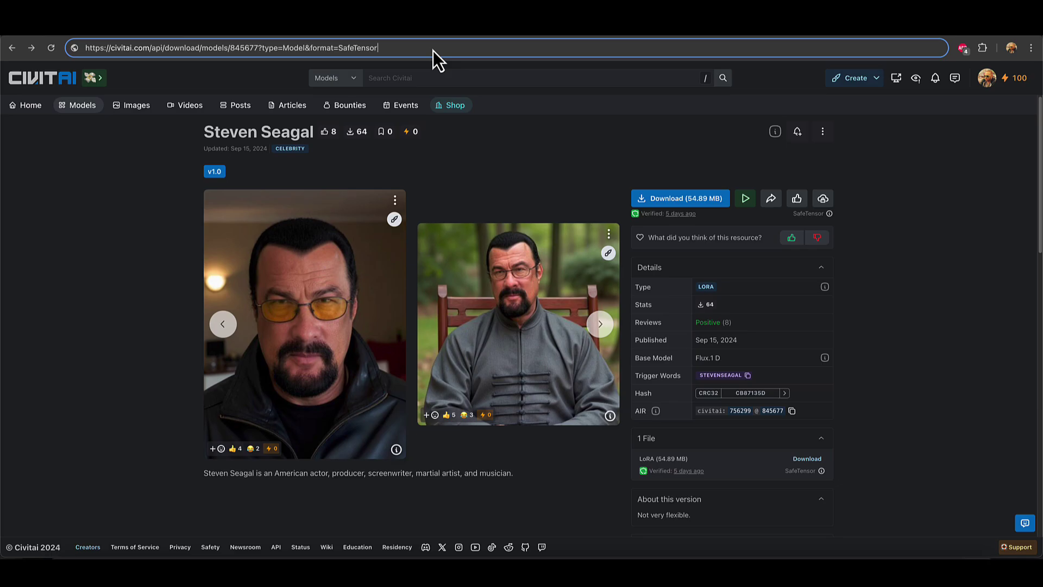
type("&")
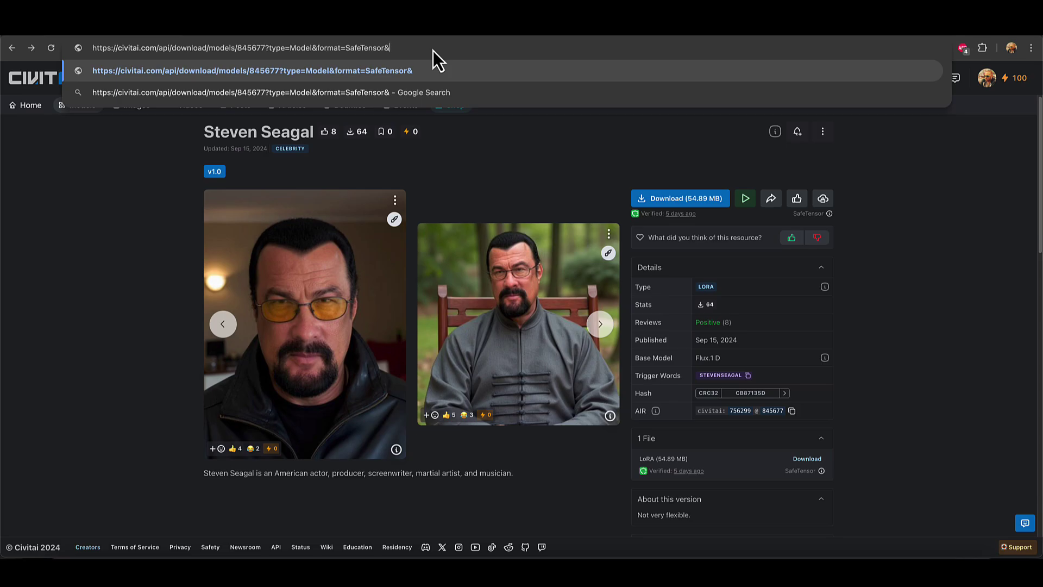
type("token=")
key("ctrl+v")
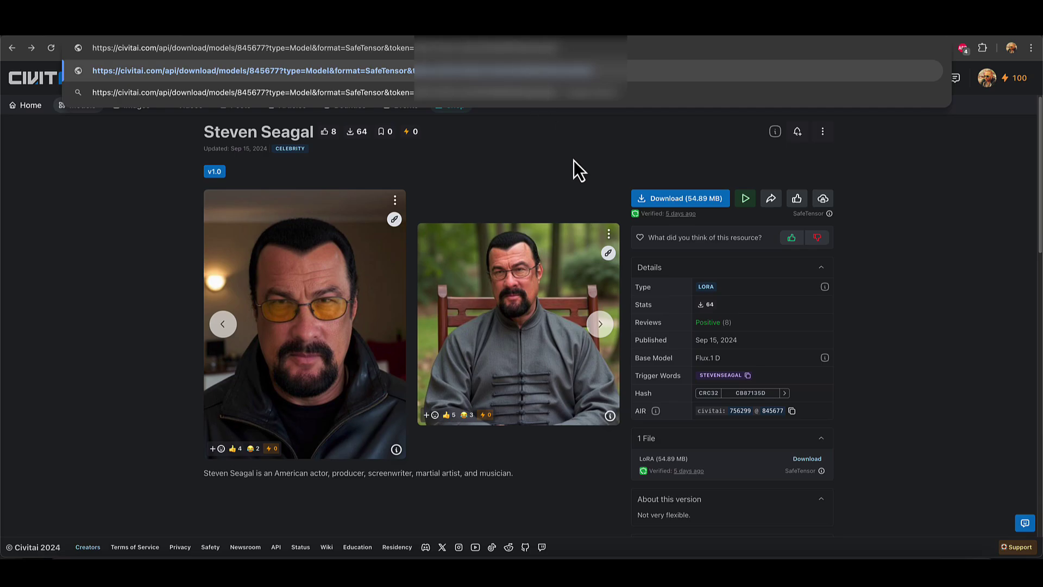
key("Return")
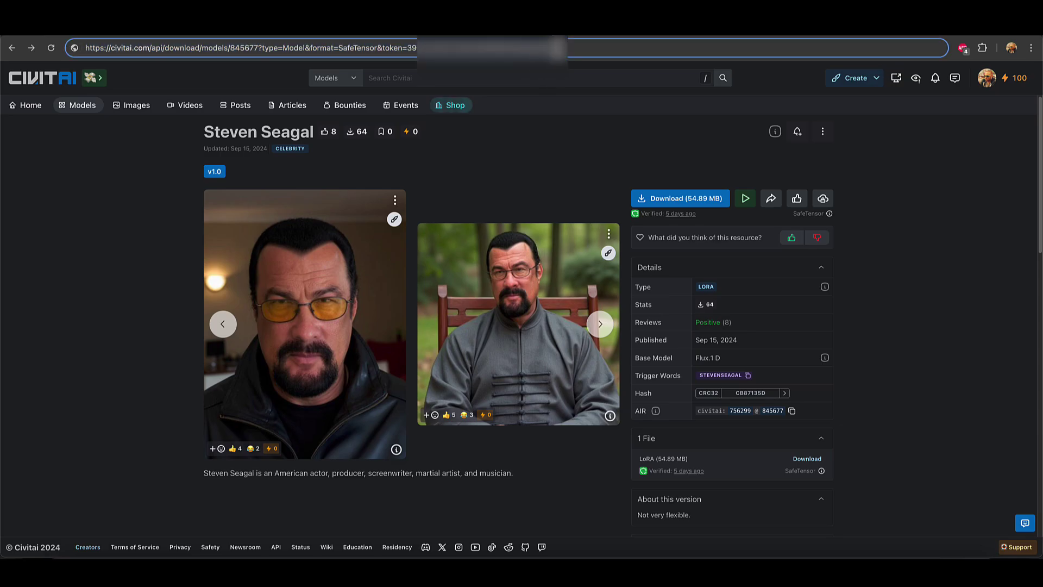
left_click_drag(580, 49, 76, 57)
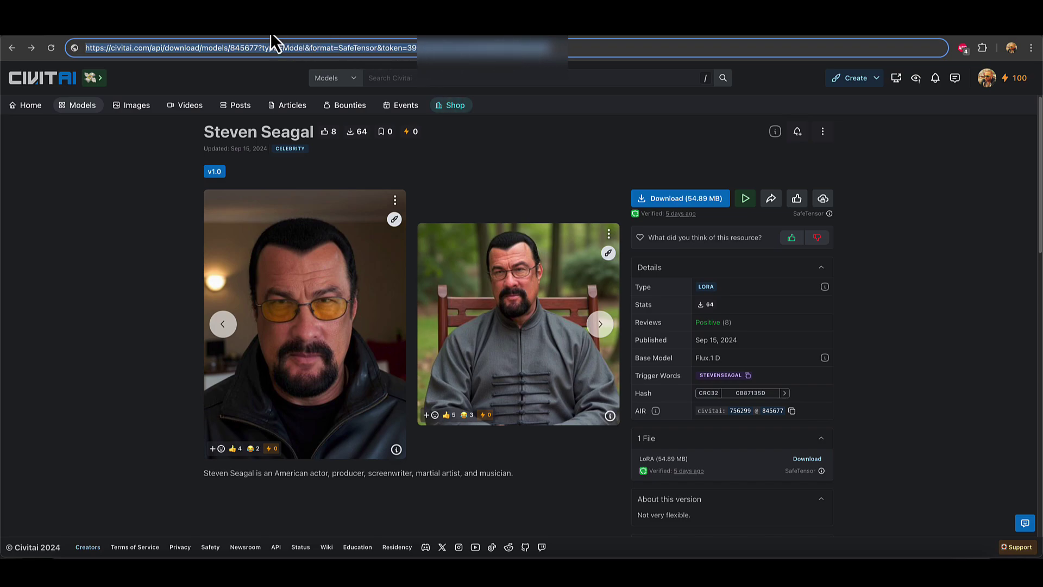
Replace the hf_lora value in Replicate with the token-bearing CivitAI download link
key("ctrl+Tab")
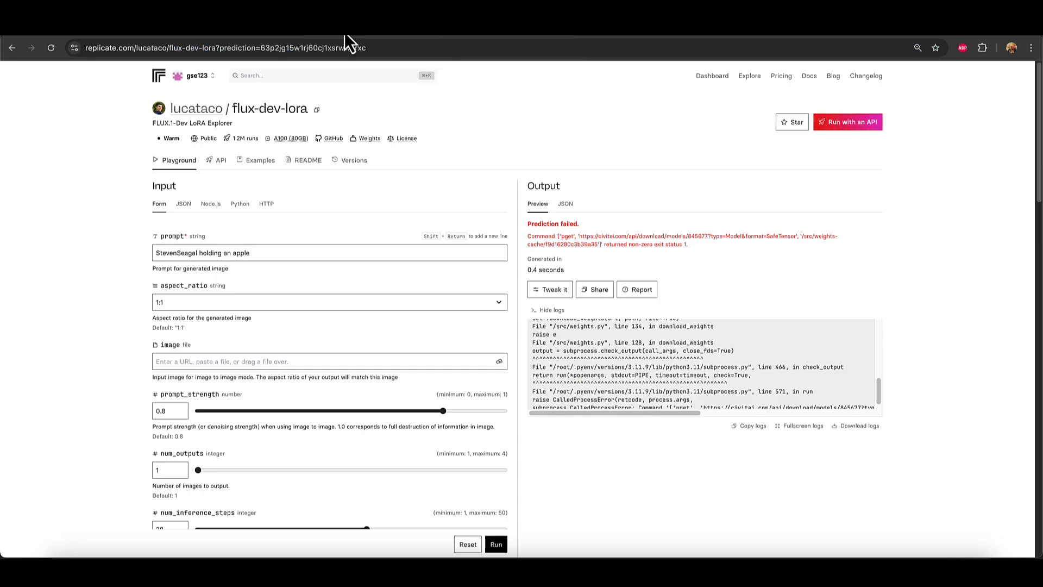
scroll(355, 255, "down", 7)
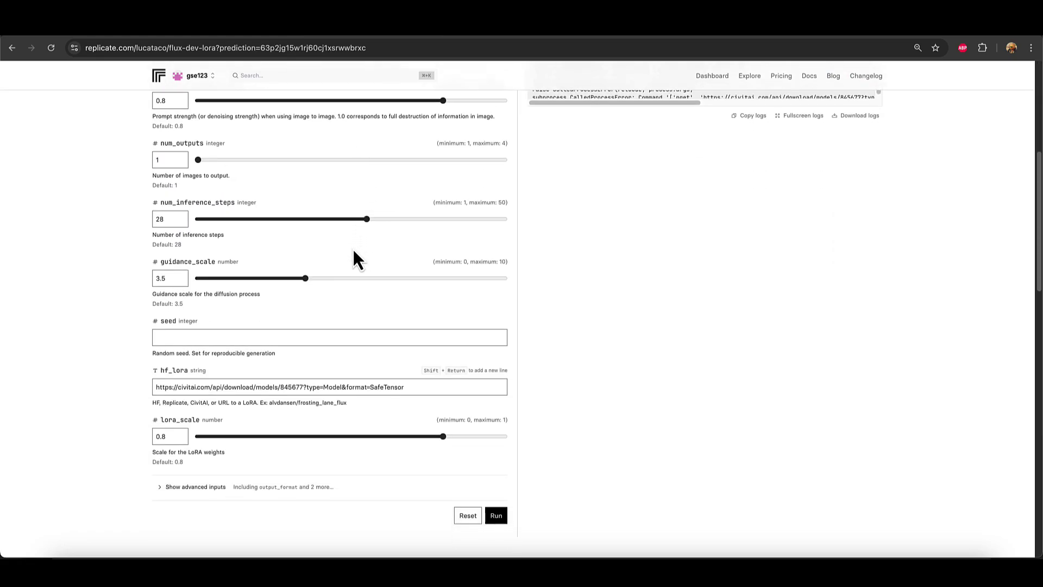
scroll(354, 251, "down", 1)
left_click_drag(405, 243, 209, 238)
key("super+v")
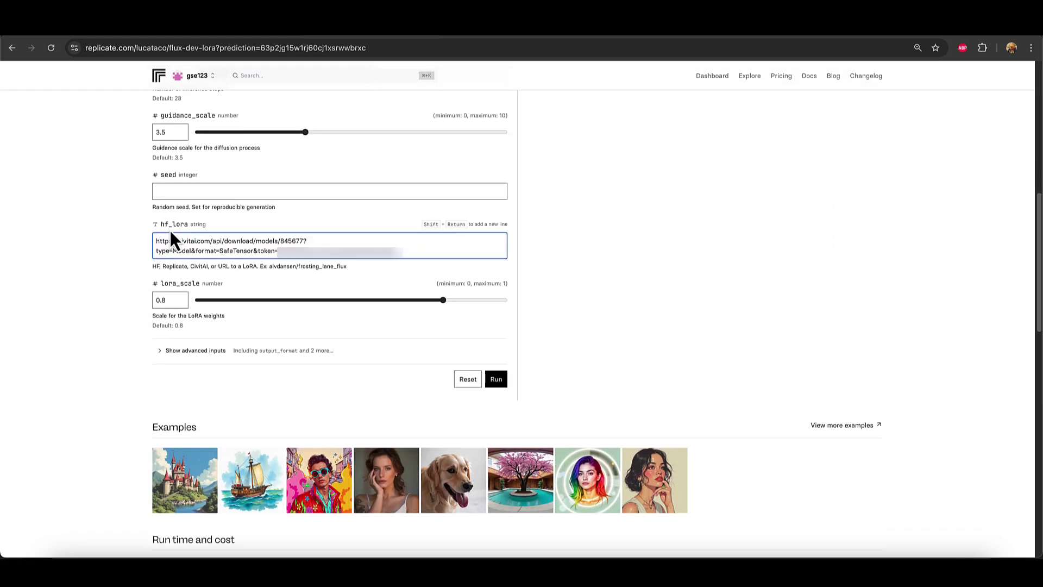
scroll(402, 251, "up", 10)
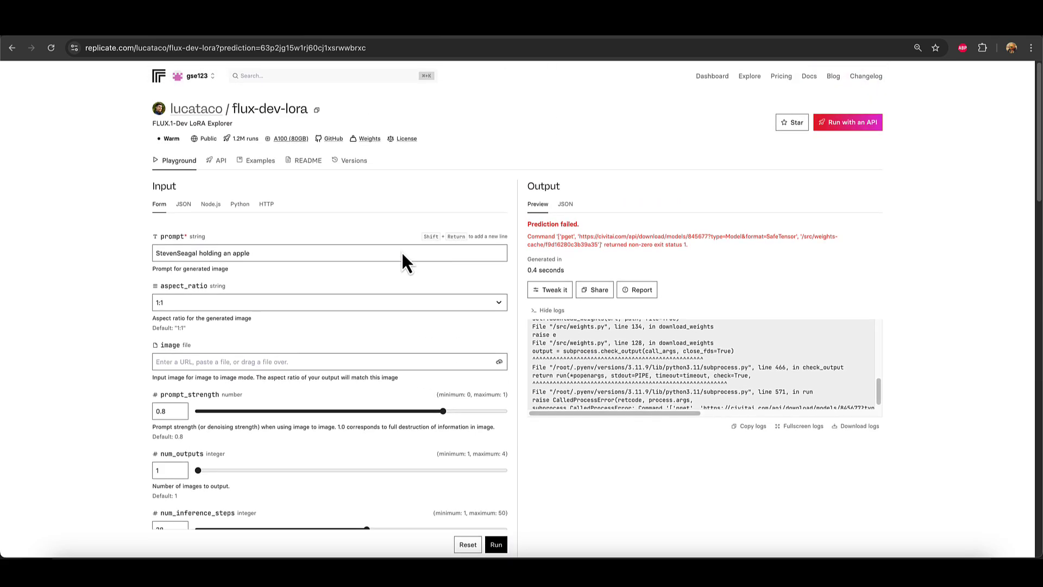
Rerun flux-dev-lora with the updated LoRA link, producing the man holding a red apple
left_click(497, 545)
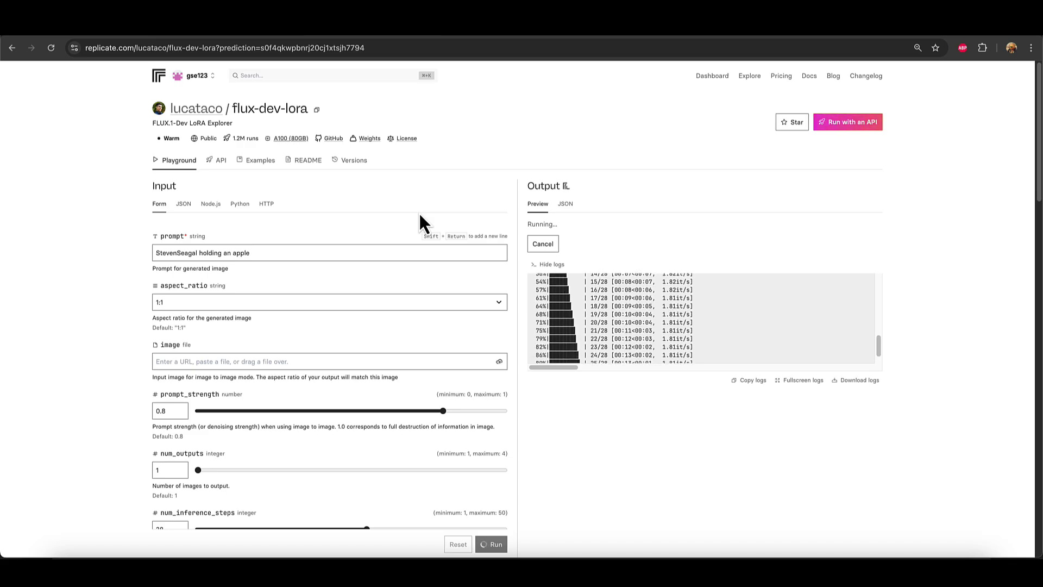
scroll(415, 206, "down", 2)
scroll(415, 206, "down", 2)
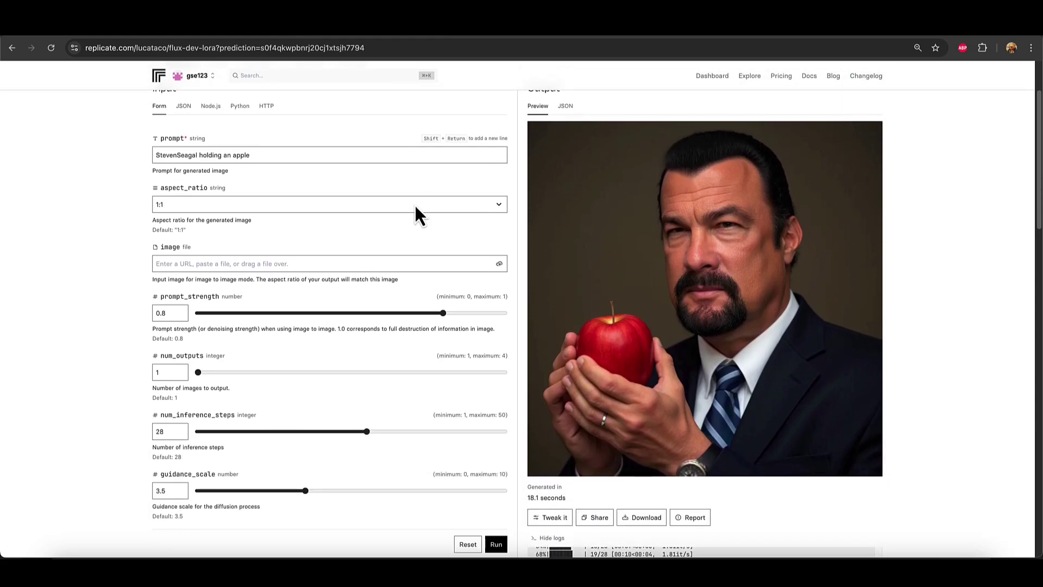
scroll(415, 205, "up", 1)
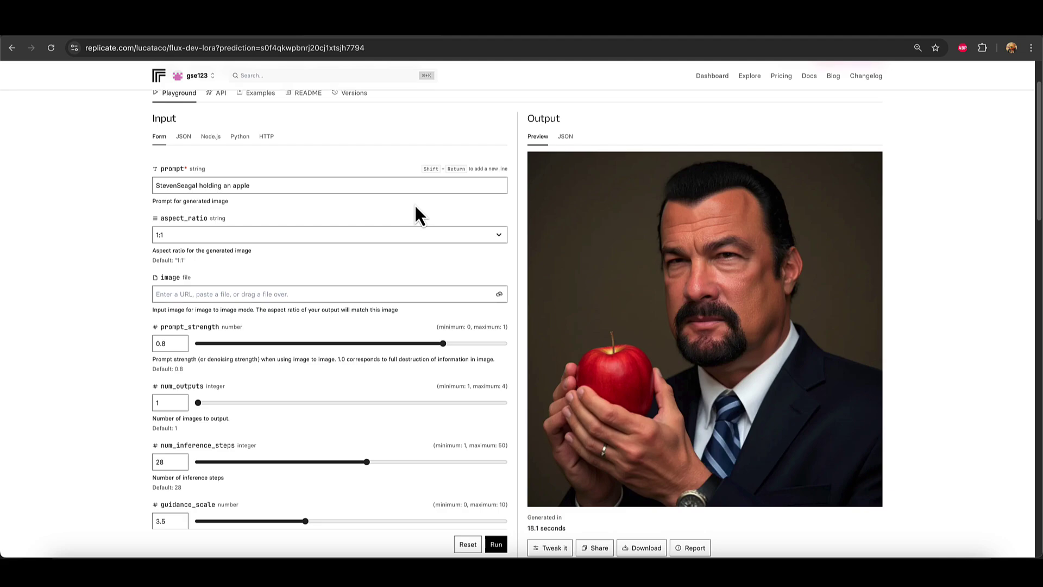
scroll(415, 206, "down", 1)
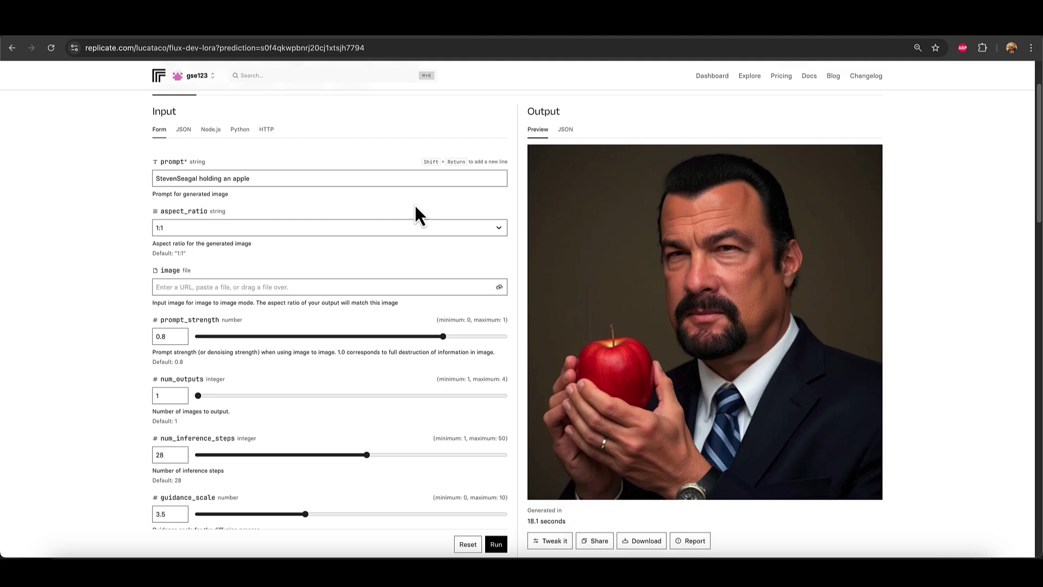